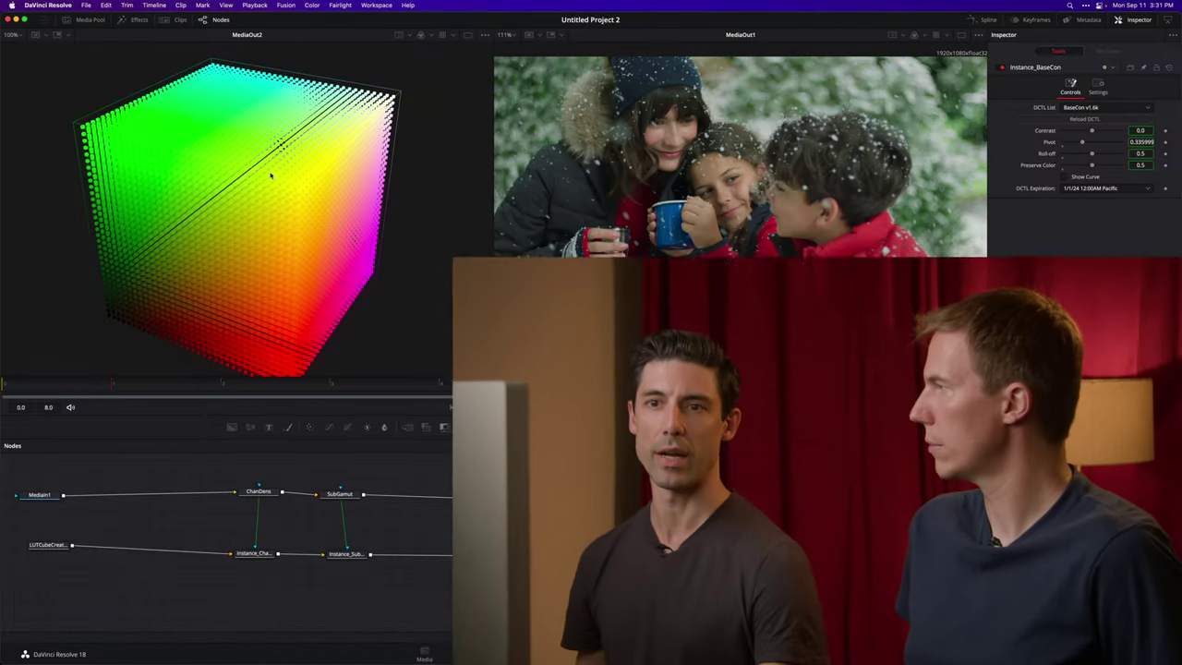
- Orbit the colour cube to a near-front view and select the ChanDens node
mouse_move(217, 176)
mouse_down()
mouse_move(169, 177)
mouse_move(217, 157)
mouse_move(219, 178)
mouse_up()
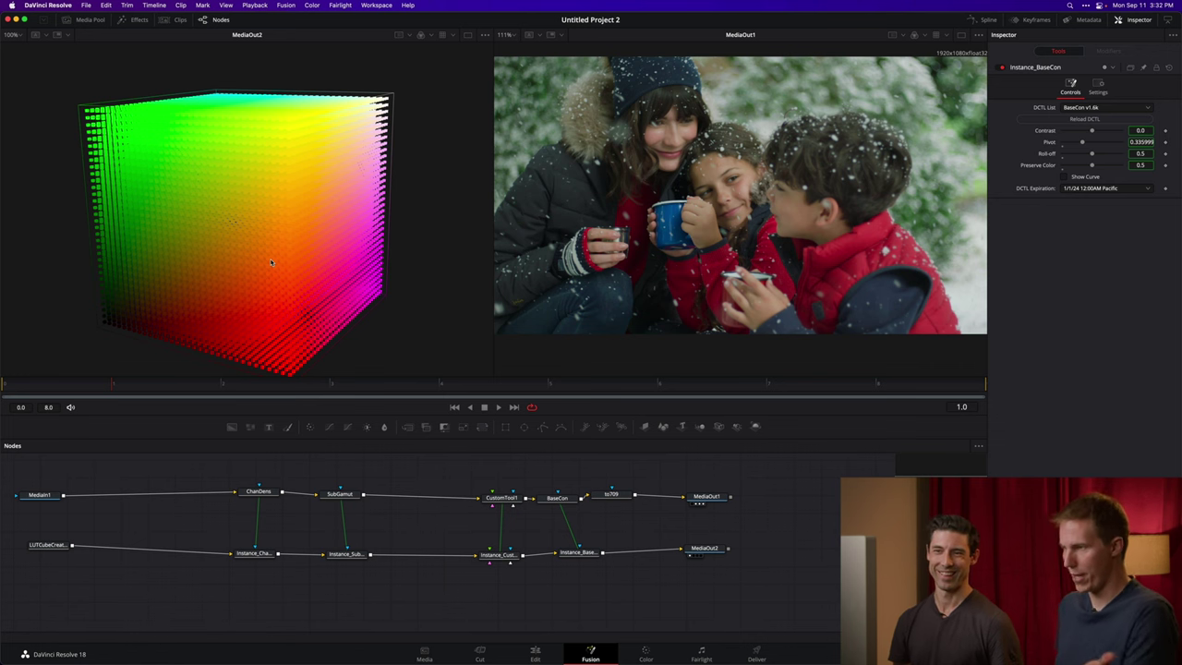
click(256, 492)
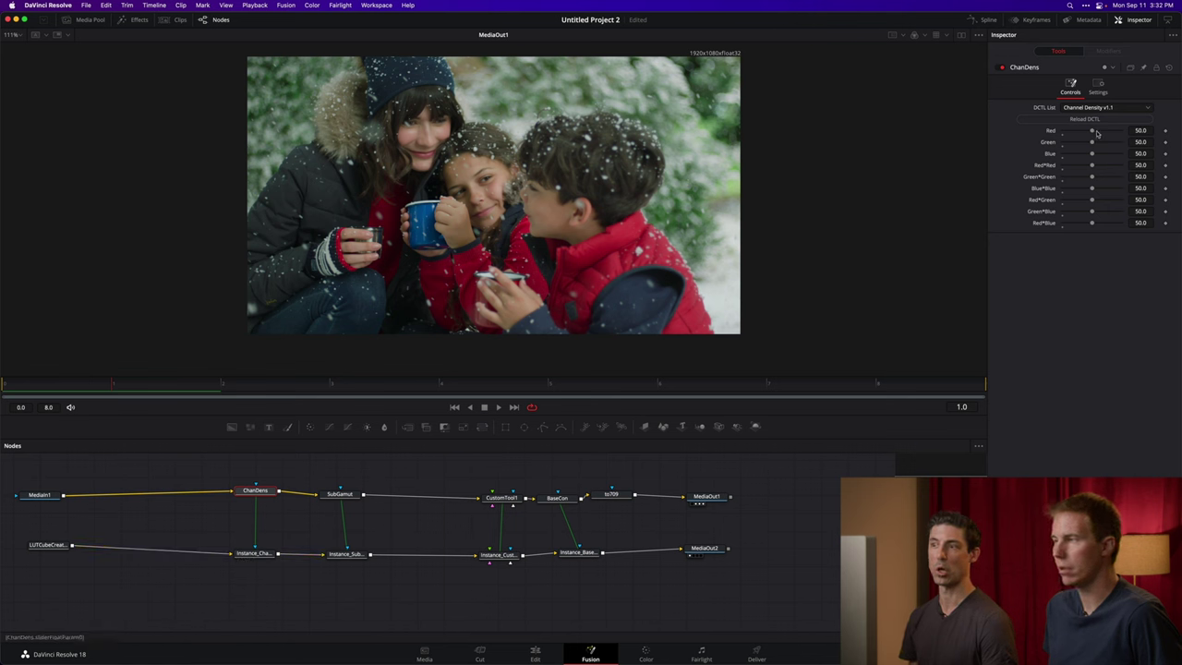
- Push ChanDens's Red density progressively higher to test its effect
drag(1094, 133, 1108, 136)
scroll(267, 204, up, 4)
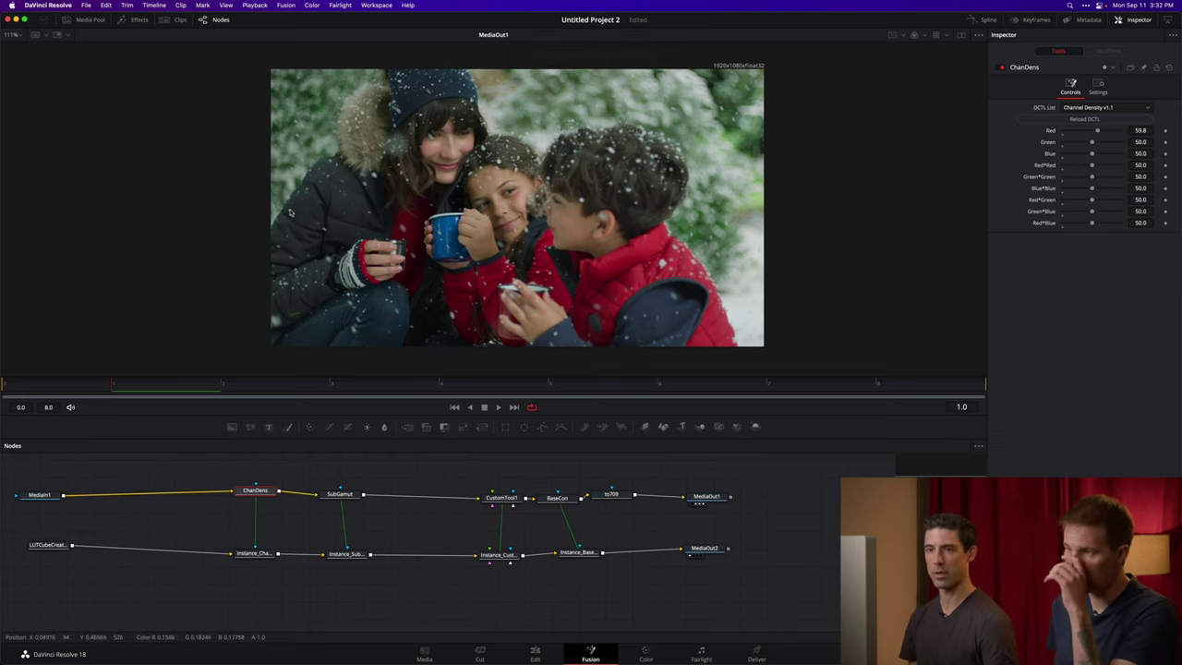
scroll(407, 138, up, 4)
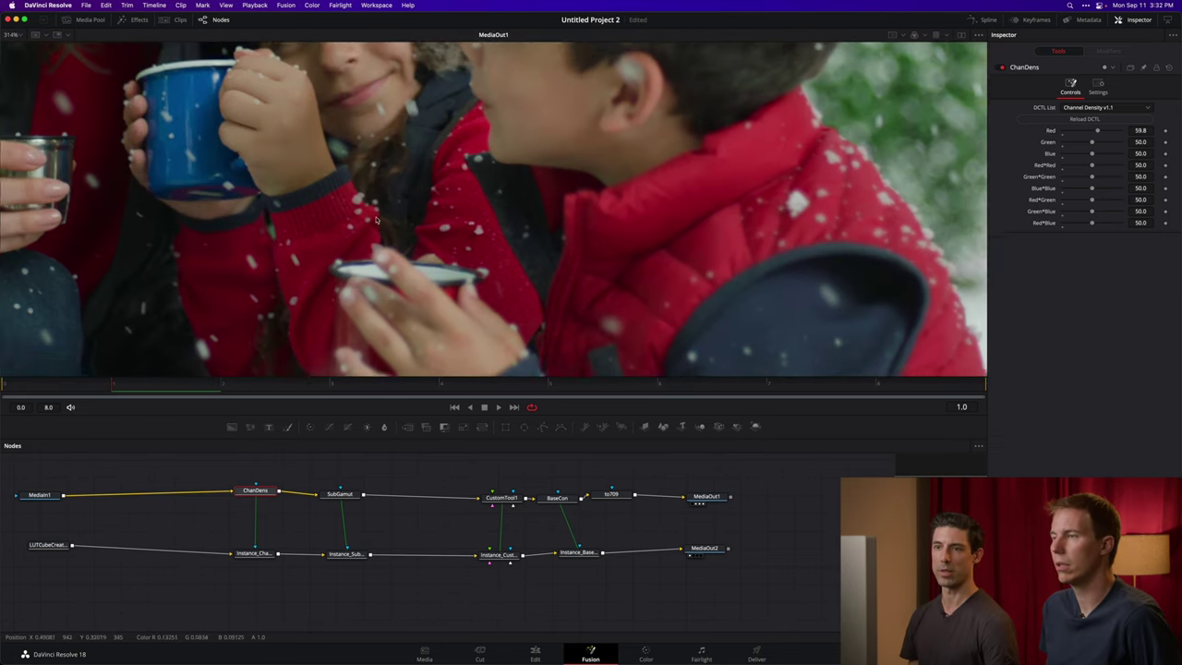
drag(1086, 131, 1111, 136)
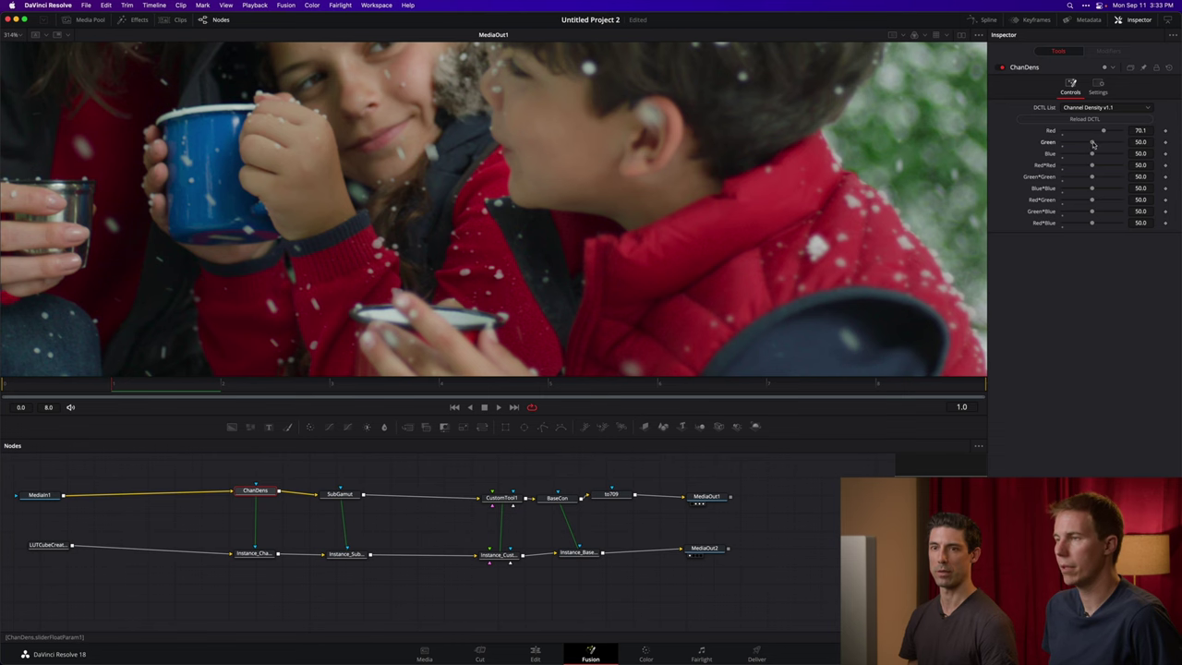
- Test the Green density, reset all densities with Reload DCTL, then raise Red again
drag(1082, 141, 1102, 141)
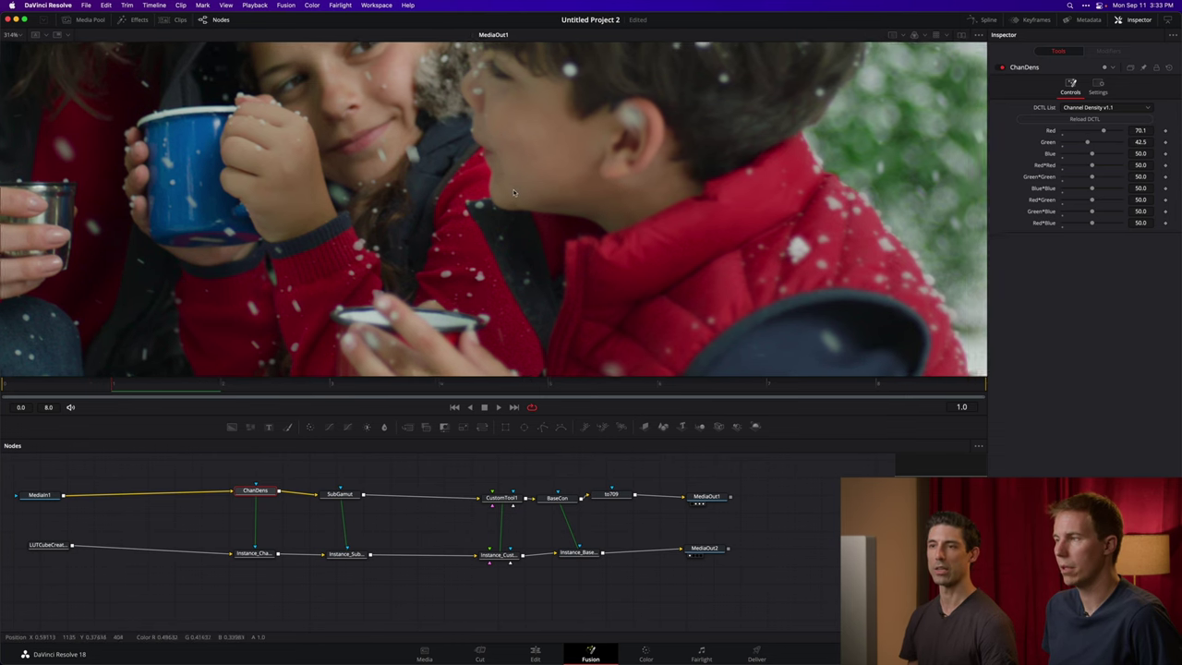
key(minus)
drag(1093, 144, 1108, 144)
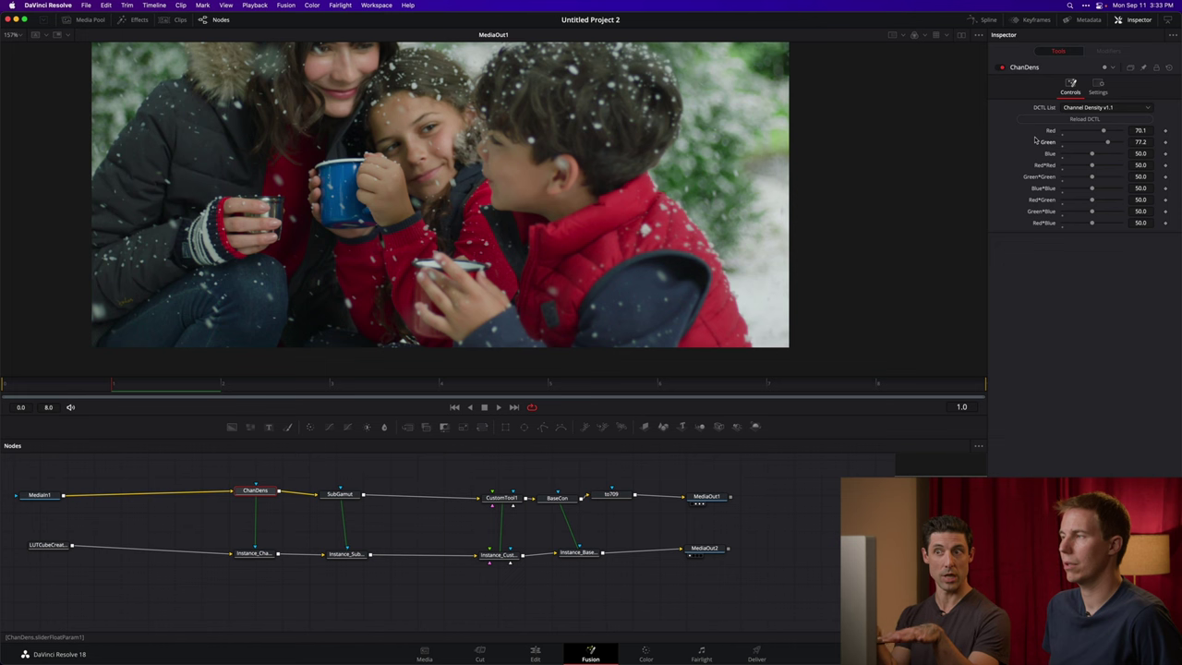
click(1079, 125)
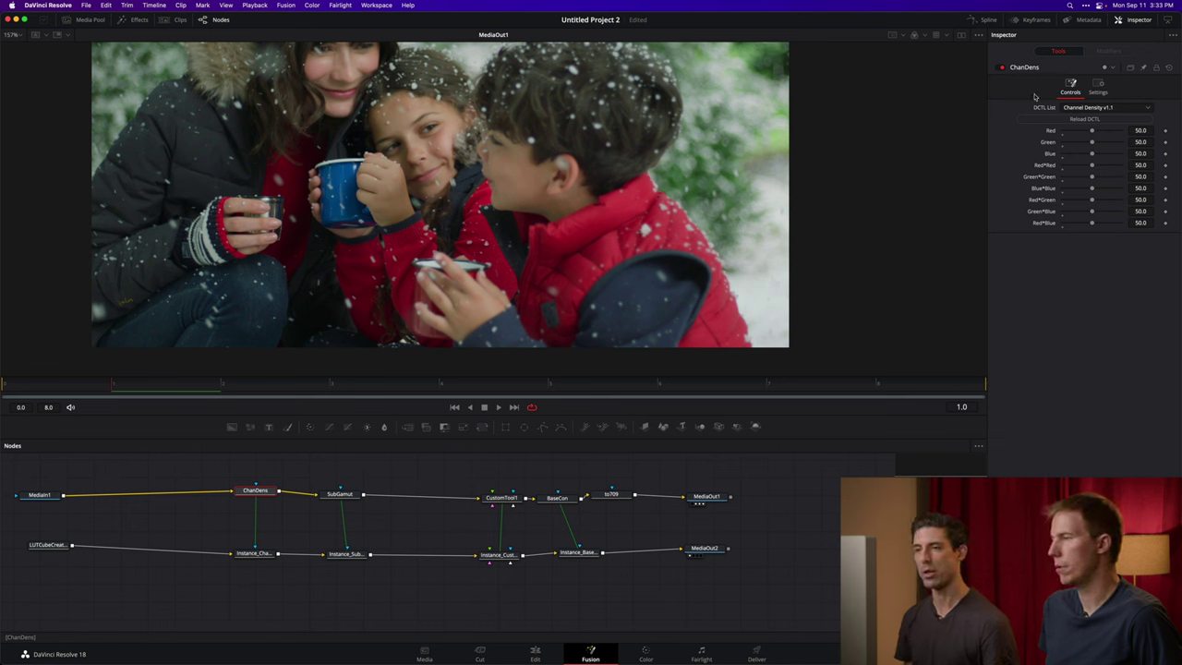
drag(1092, 133, 1118, 132)
- Reset Red to 50.0, raise Red*Red to 61.4, and switch to dual viewers
double_click(1113, 132)
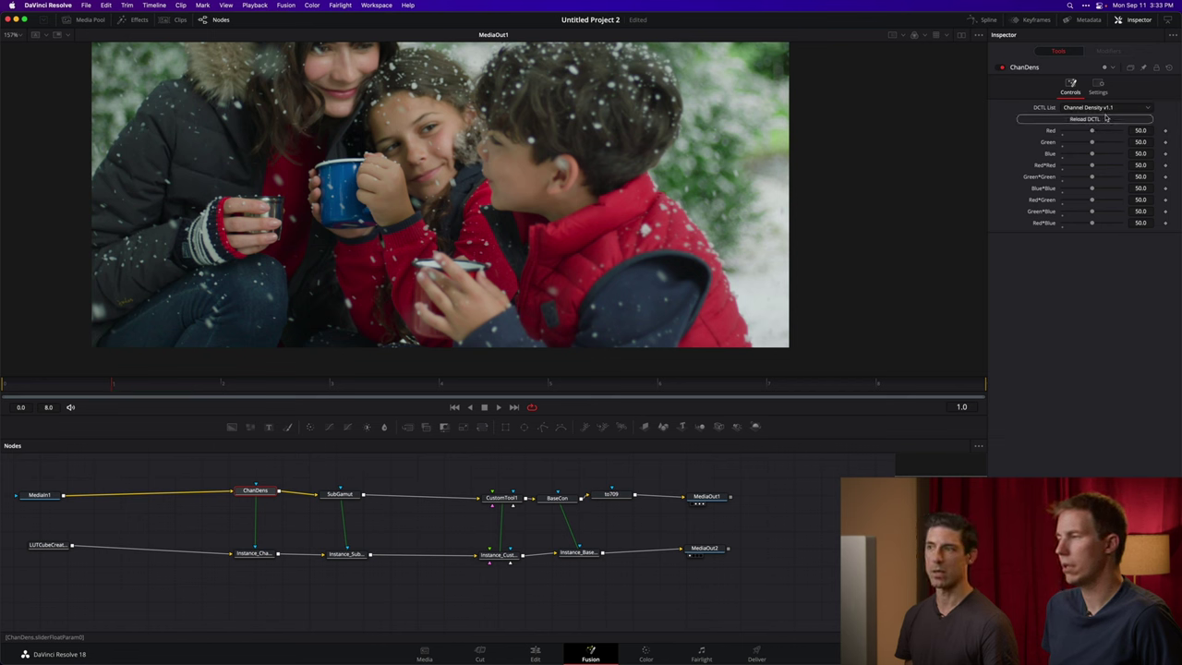
mouse_move(1093, 167)
mouse_down()
mouse_move(1115, 164)
mouse_move(1099, 158)
mouse_up()
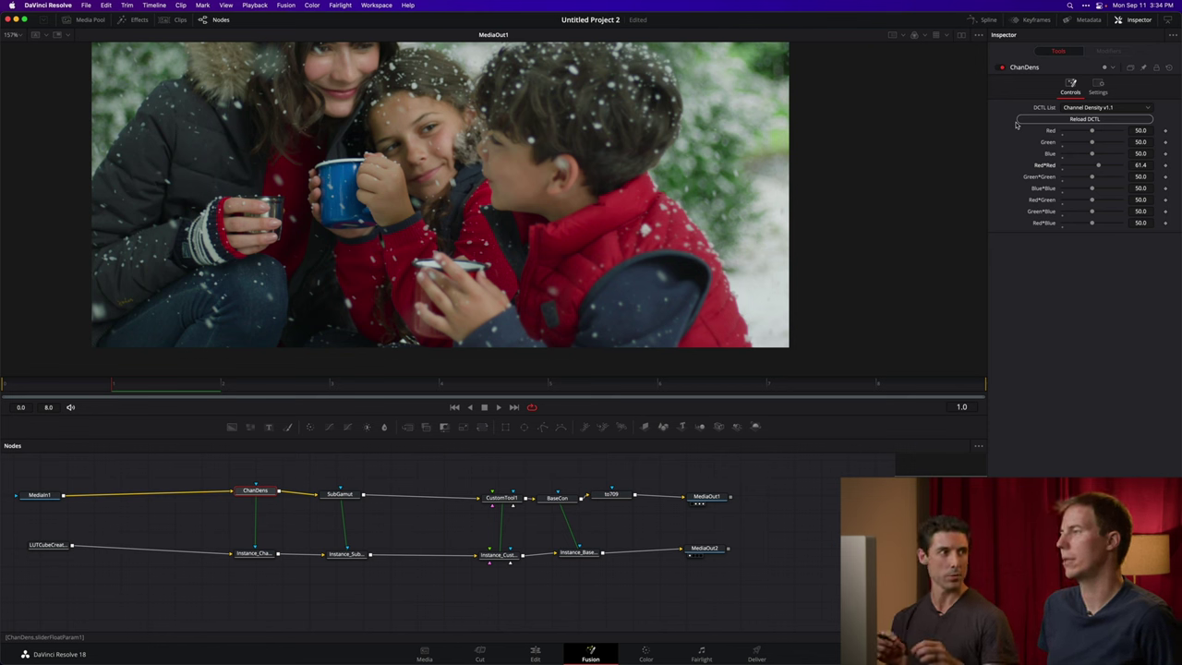
click(961, 35)
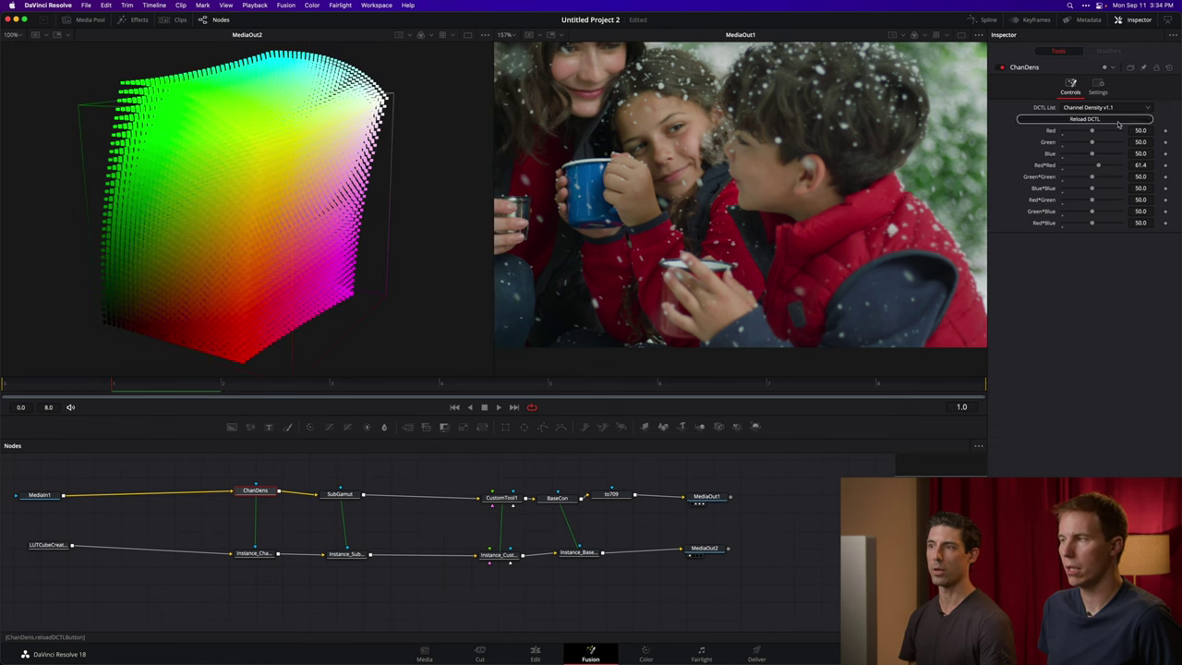
- Reload DCTL defaults, raise the Red density, and orbit the reshaped colour cube
click(1086, 120)
drag(1093, 132, 1119, 132)
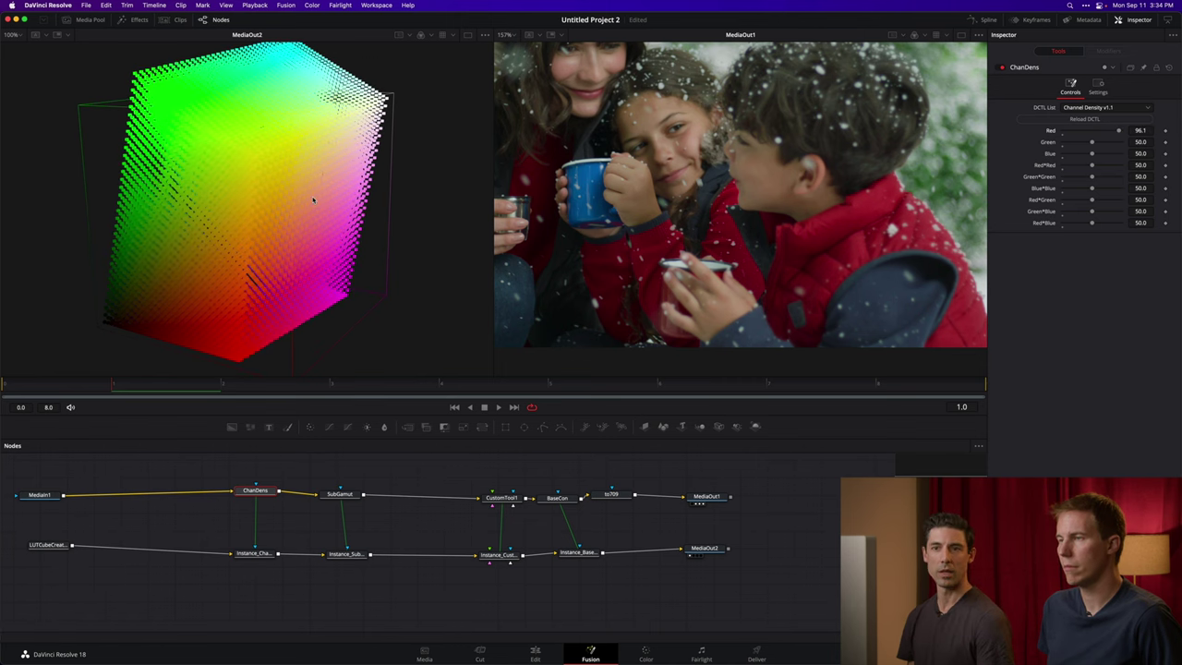
drag(314, 201, 212, 188)
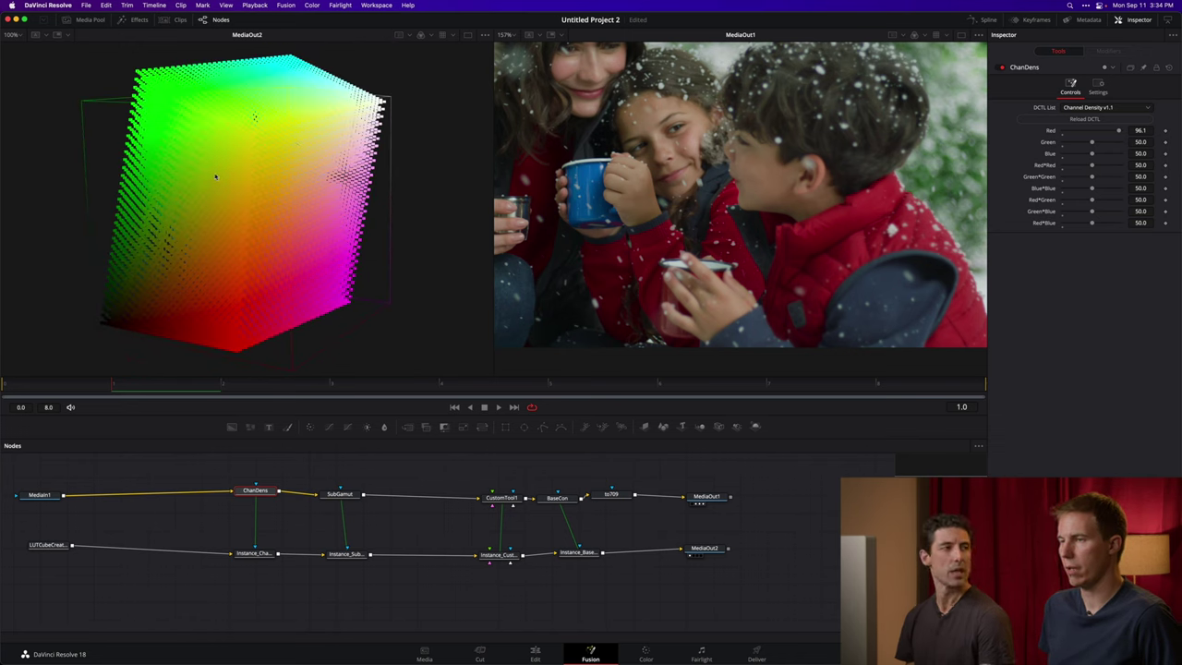
drag(242, 181, 304, 112)
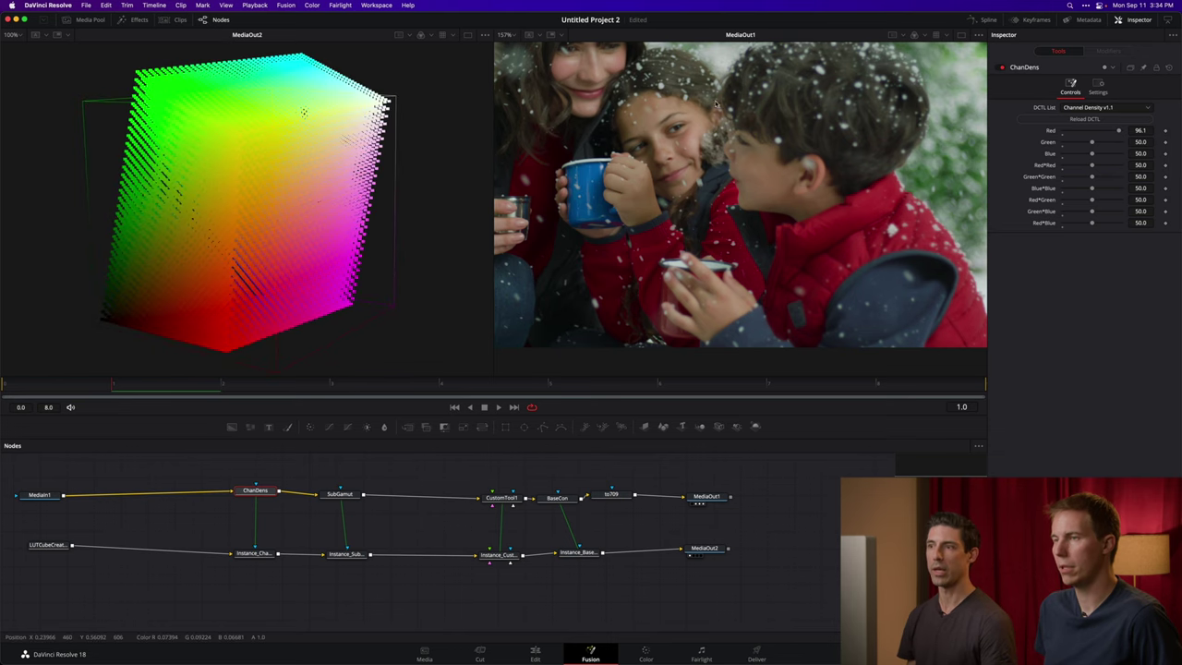
- Reset Red to 50.0, raise Red*Red to 72.4, and inspect the warped cube
drag(1116, 132, 1098, 163)
double_click(1107, 131)
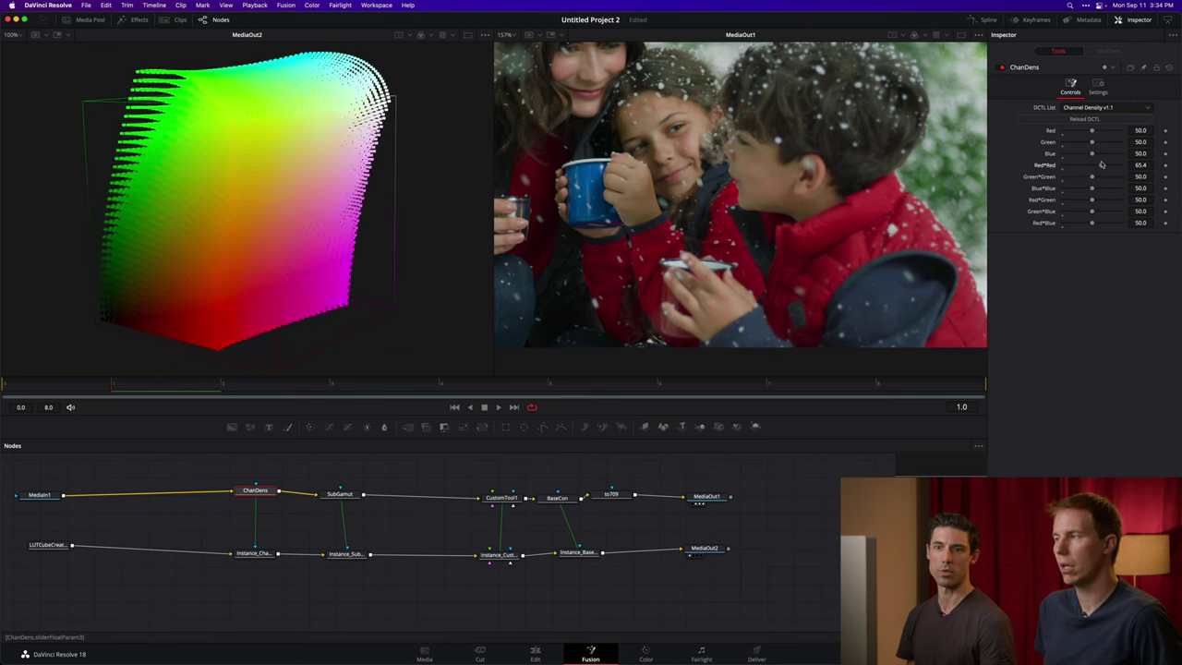
drag(1102, 163, 1105, 164)
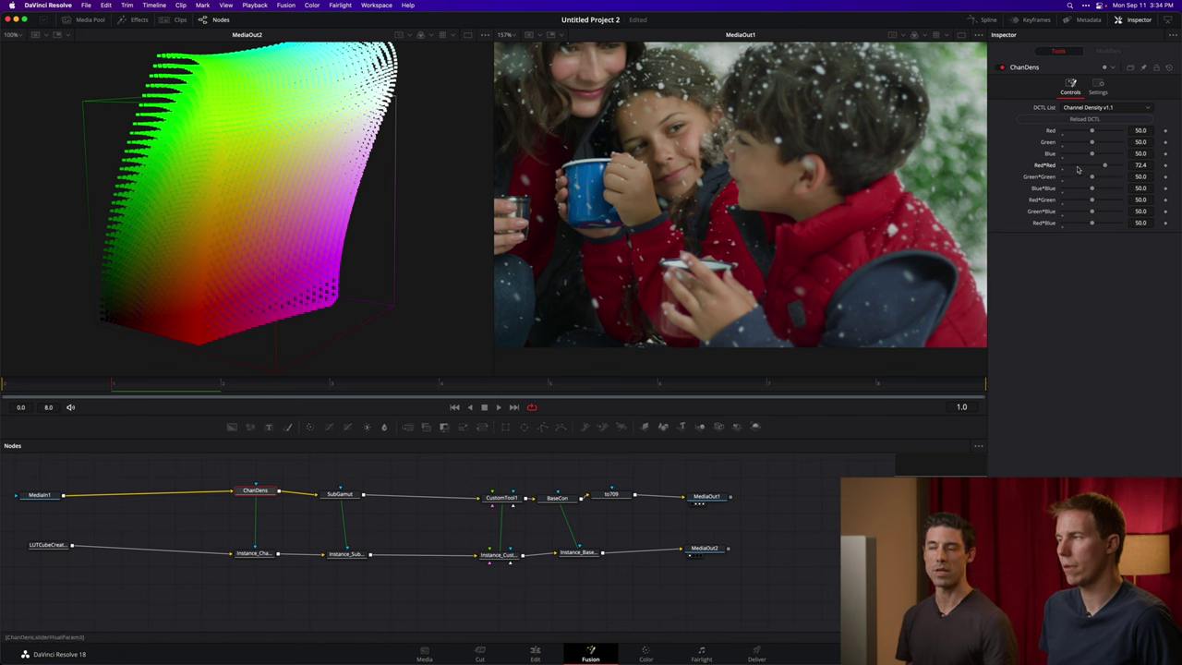
drag(283, 111, 259, 130)
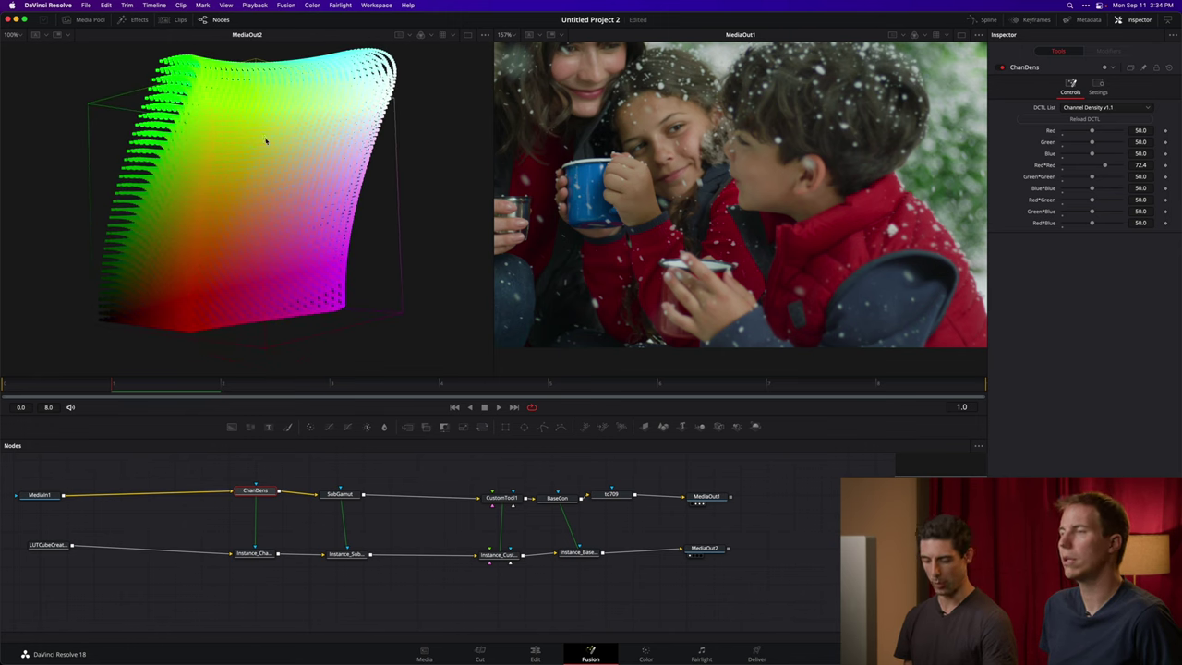
scroll(265, 141, down, 3)
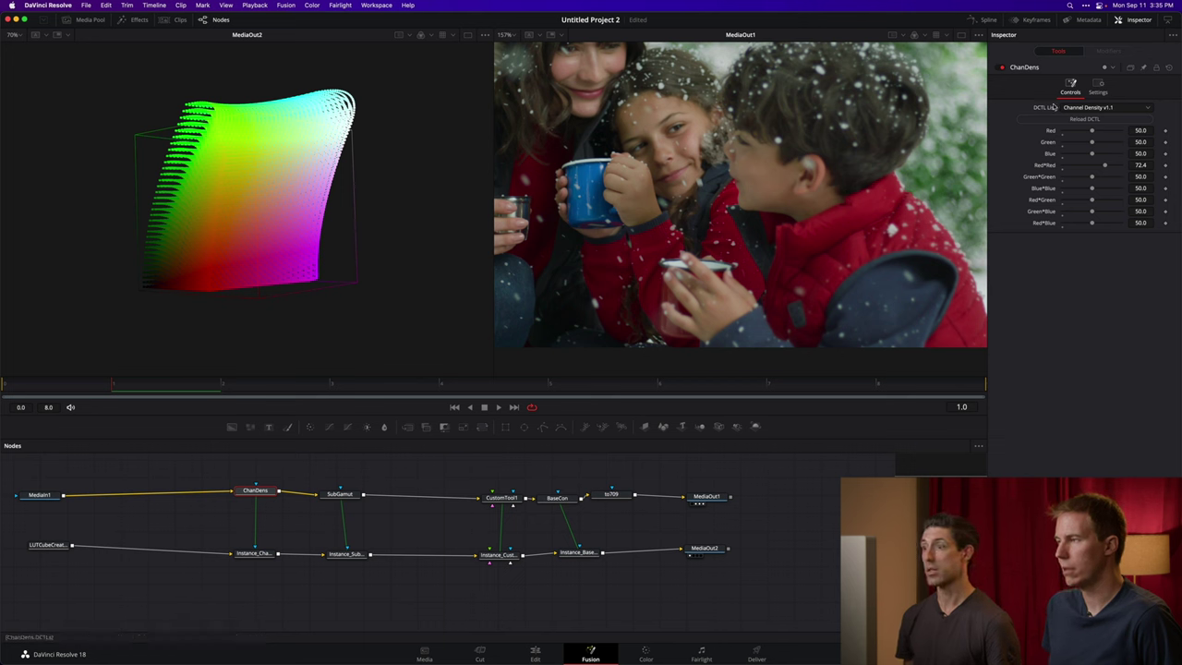
- Reset ChanDens to defaults, then raise SubGamut's Sub value to 27.6
click(1082, 119)
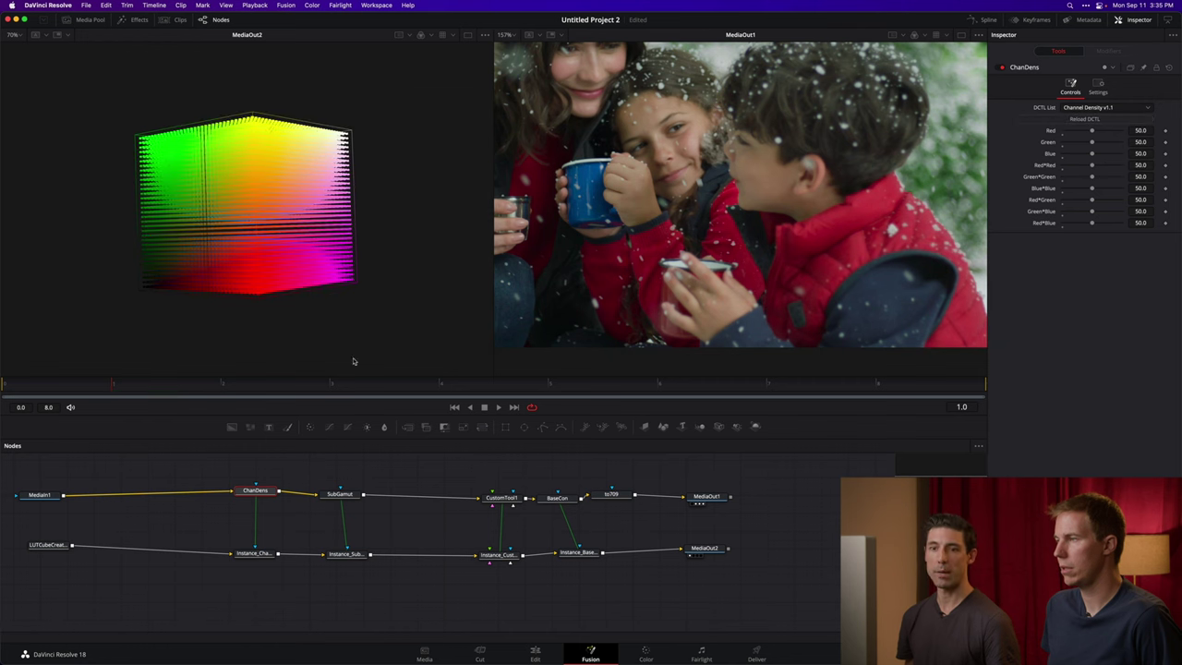
click(355, 497)
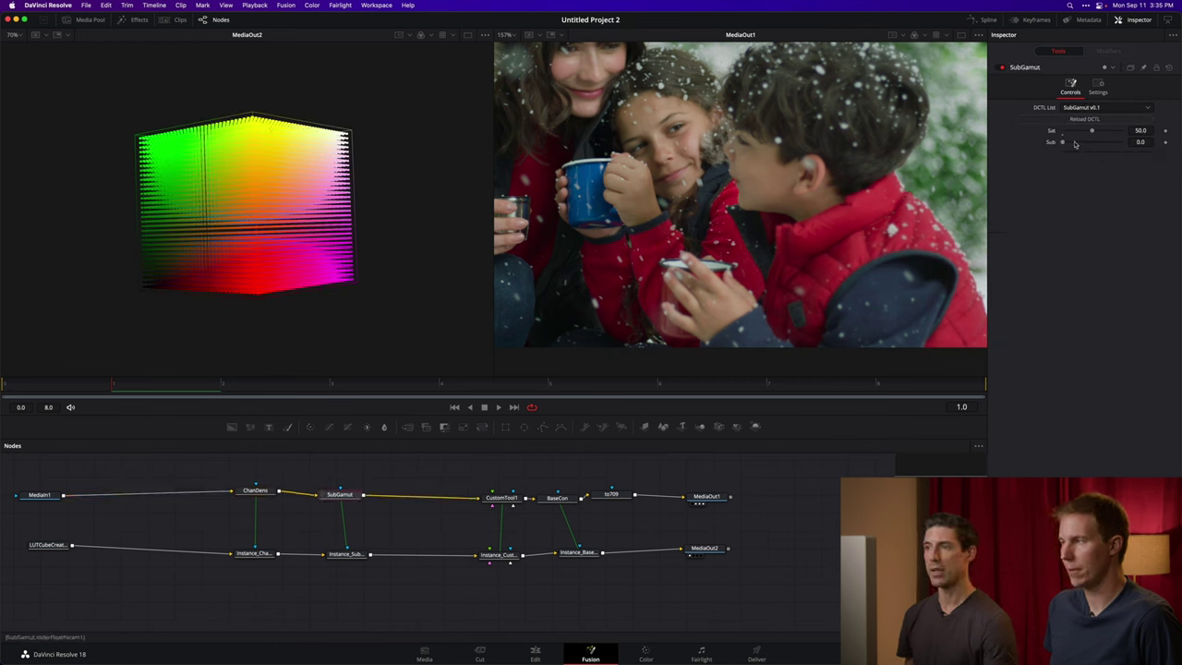
drag(1067, 145, 1079, 145)
drag(277, 218, 121, 257)
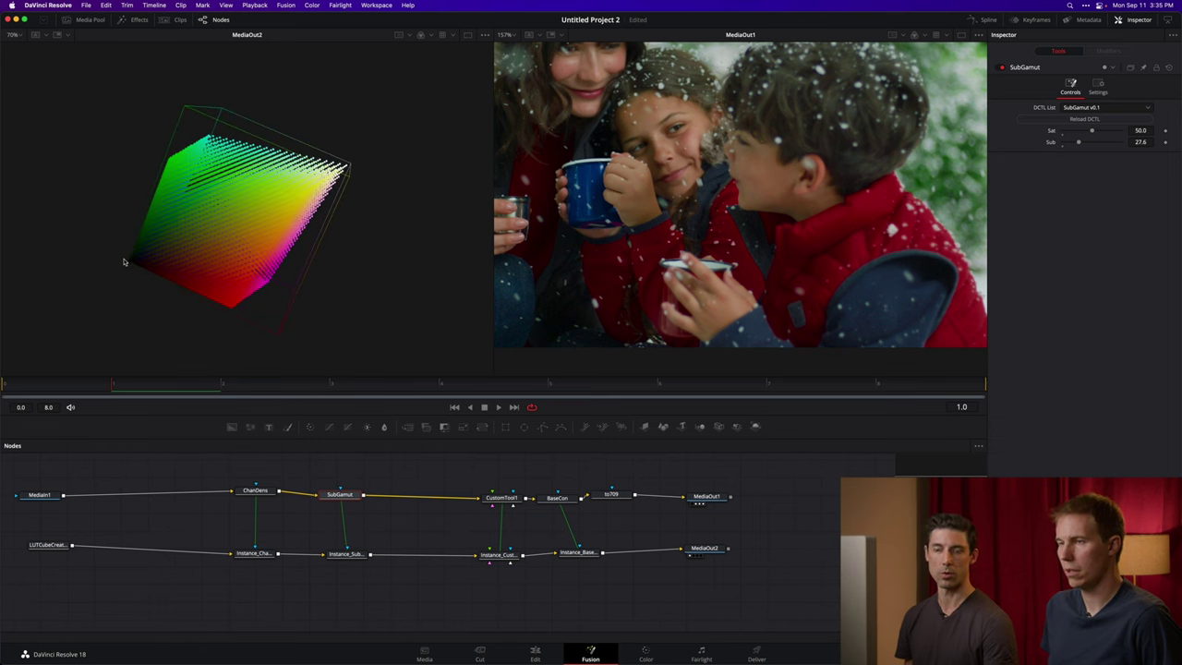
- Orbit the cube to its blue and green faces and fine-tune Sub to 29.9
drag(128, 260, 212, 136)
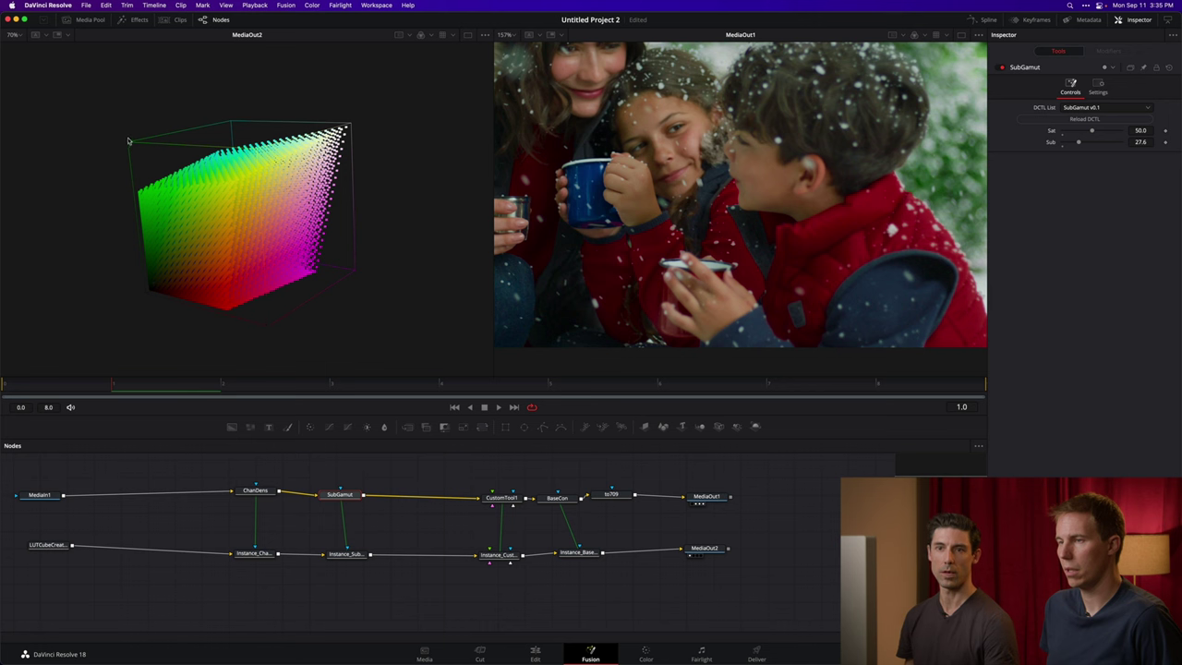
drag(171, 221, 348, 123)
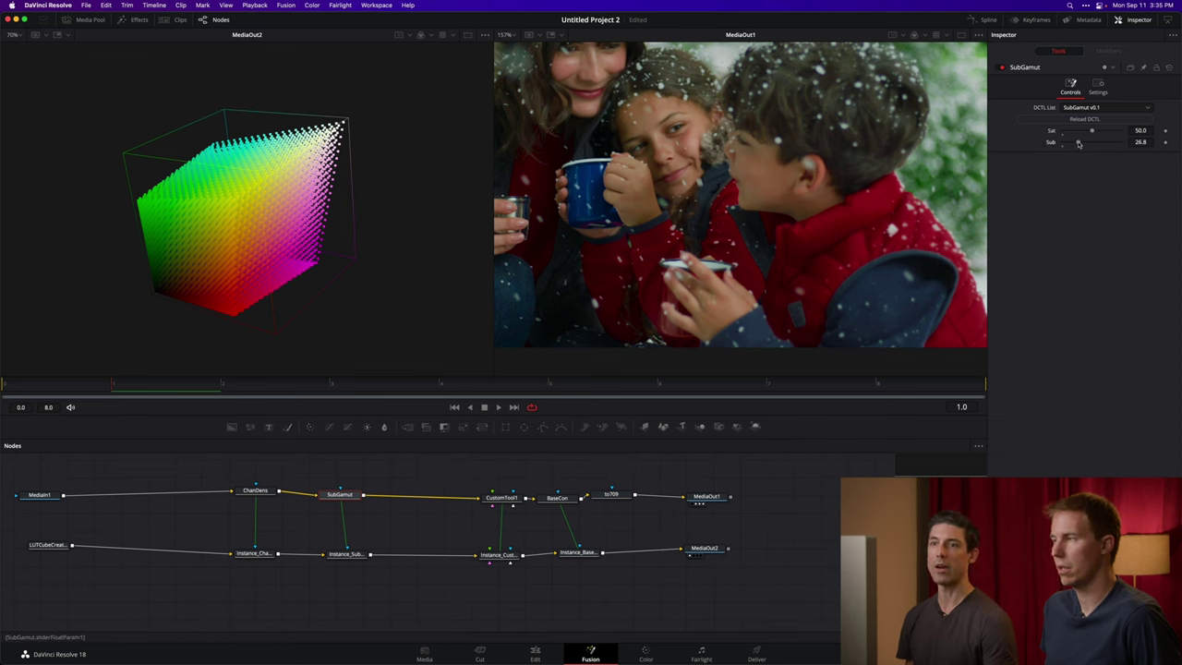
drag(1079, 144, 1075, 144)
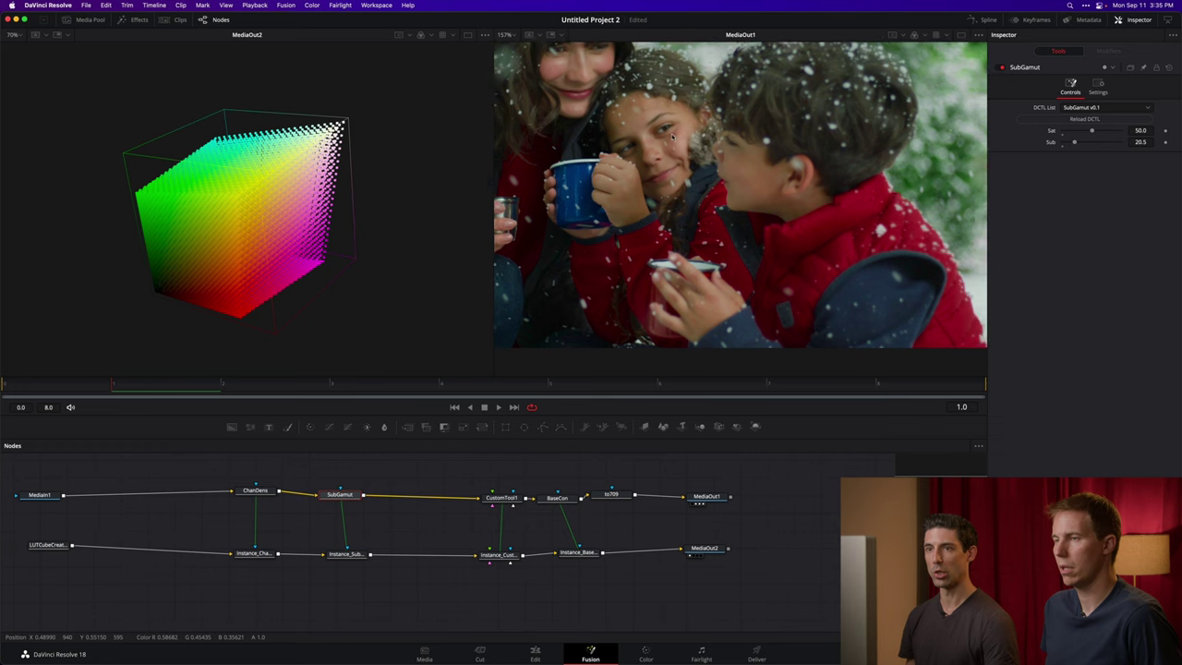
scroll(674, 137, down, 3)
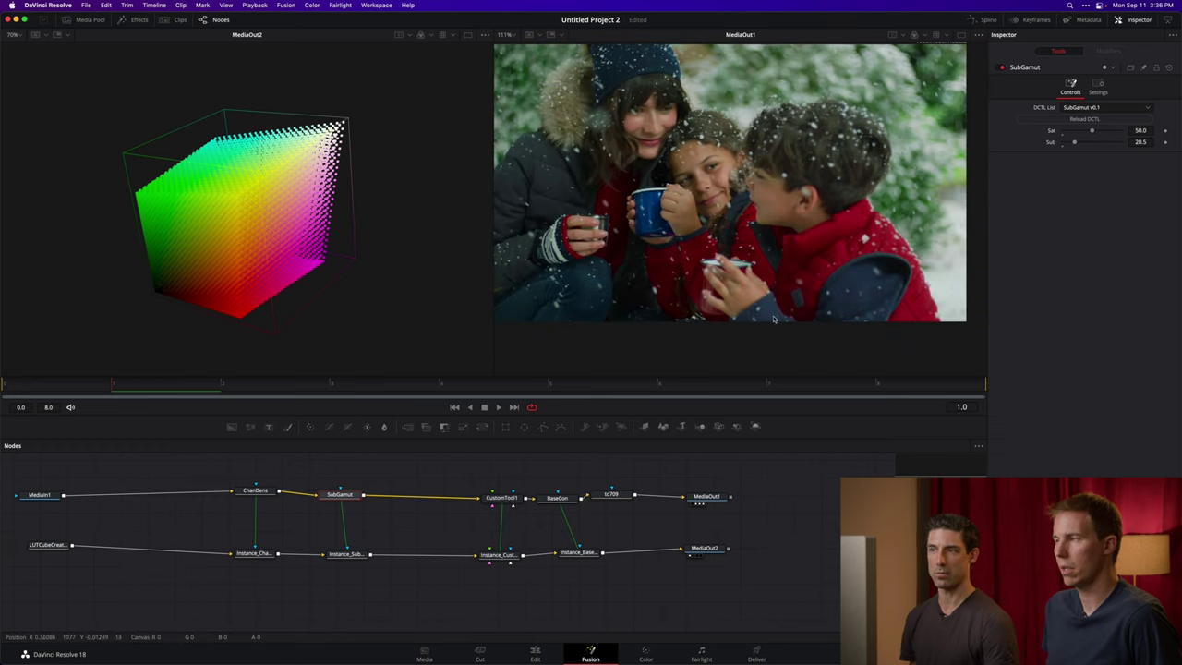
drag(1074, 143, 1067, 145)
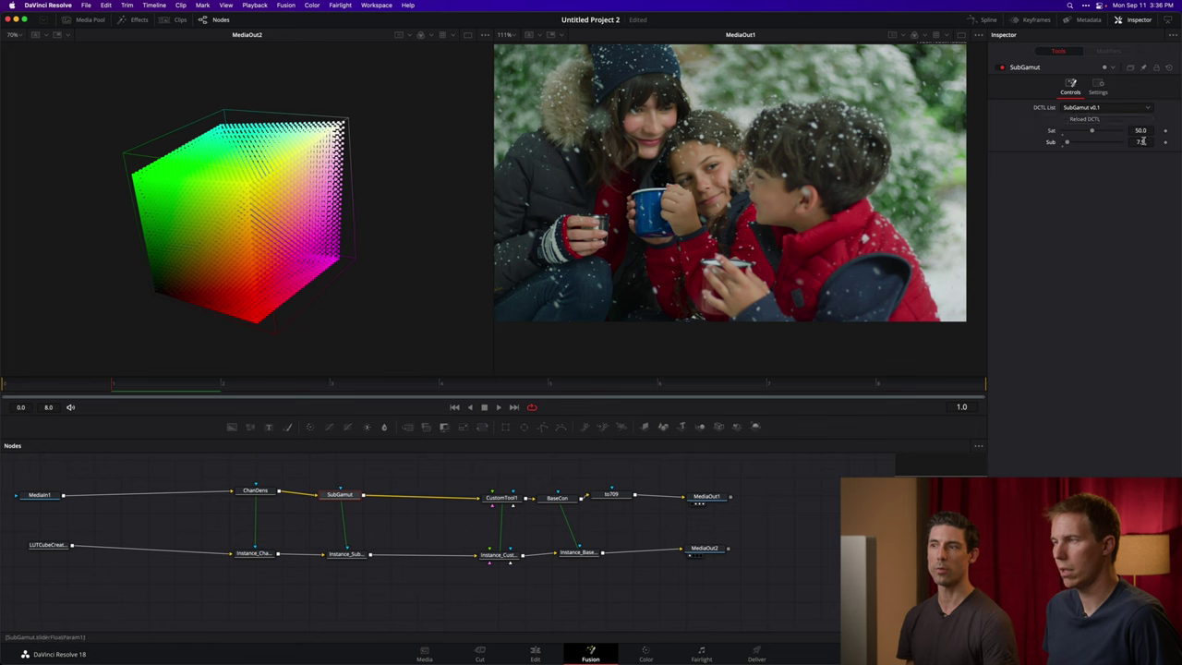
drag(1073, 142, 1081, 144)
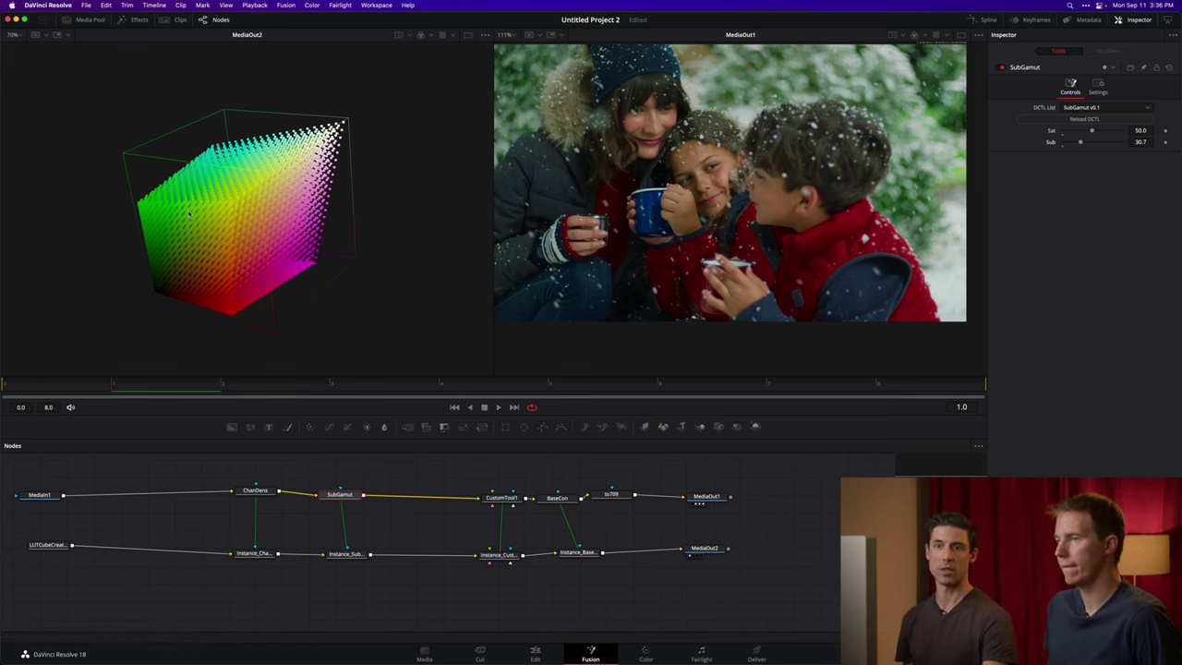
drag(212, 214, 194, 160)
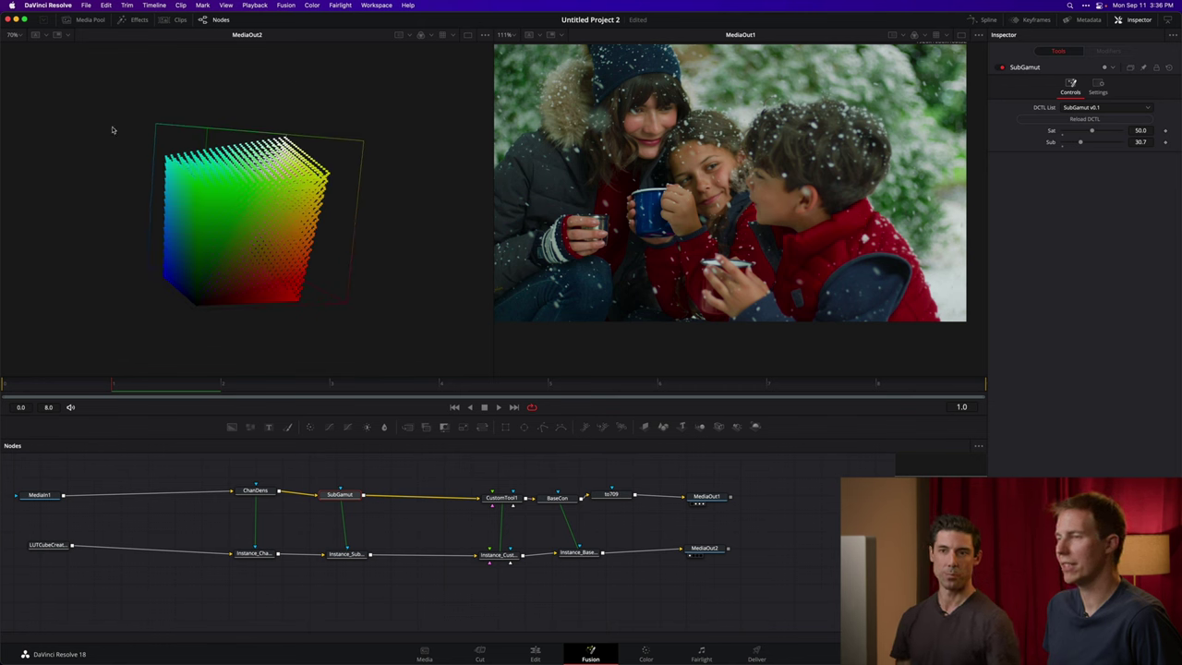
click(1085, 119)
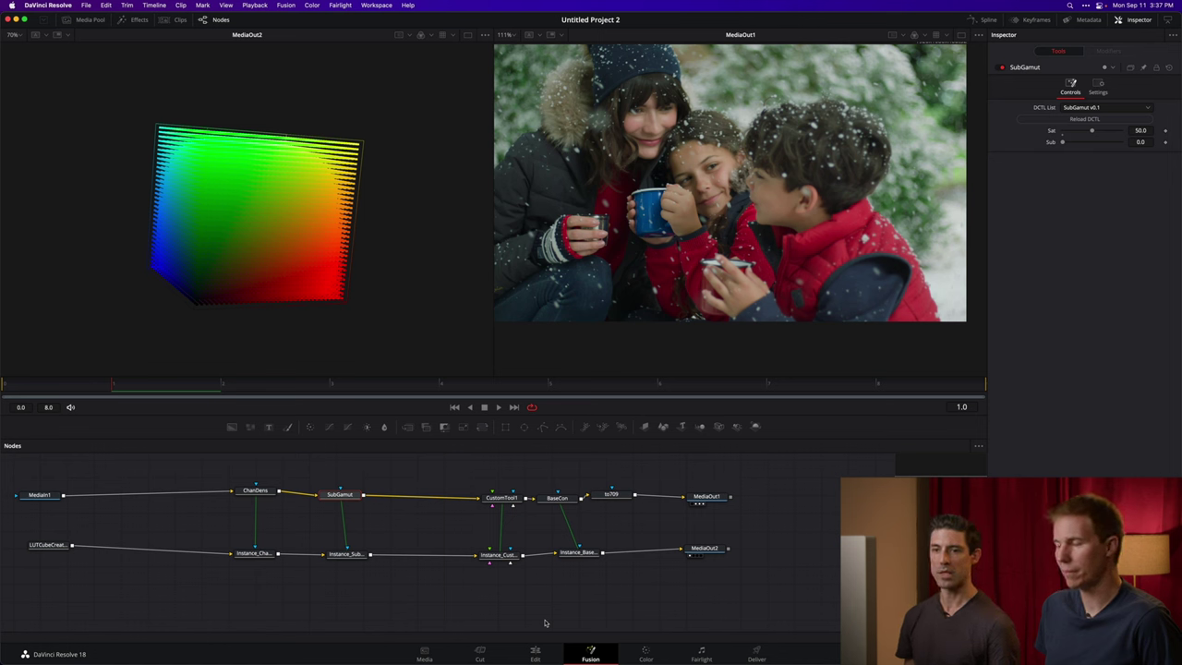
click(253, 489)
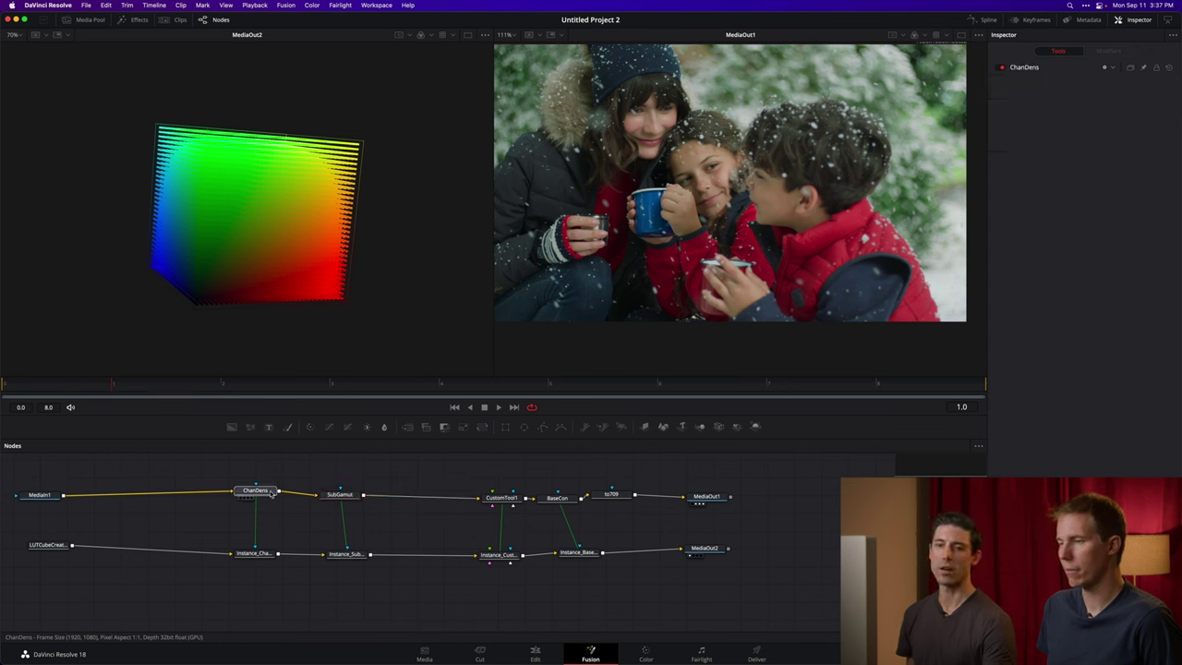
click(355, 498)
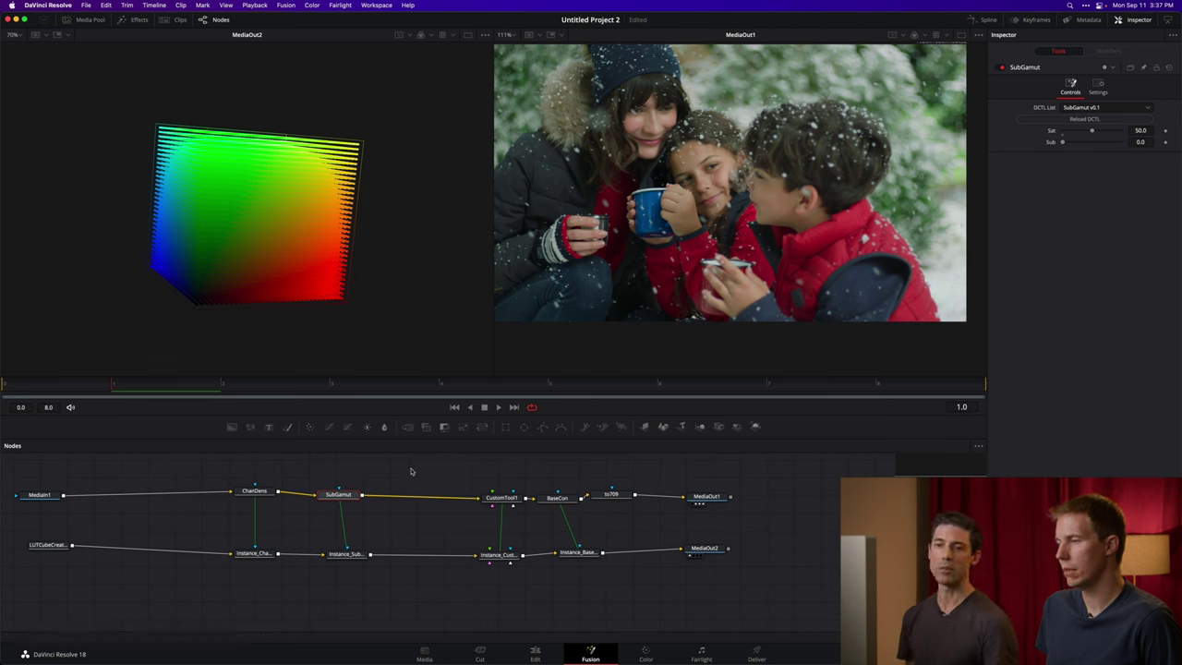
- Move CustomTool1 and Instance_CustomTool1 further left in the node graph and show its expressions
drag(339, 496, 342, 492)
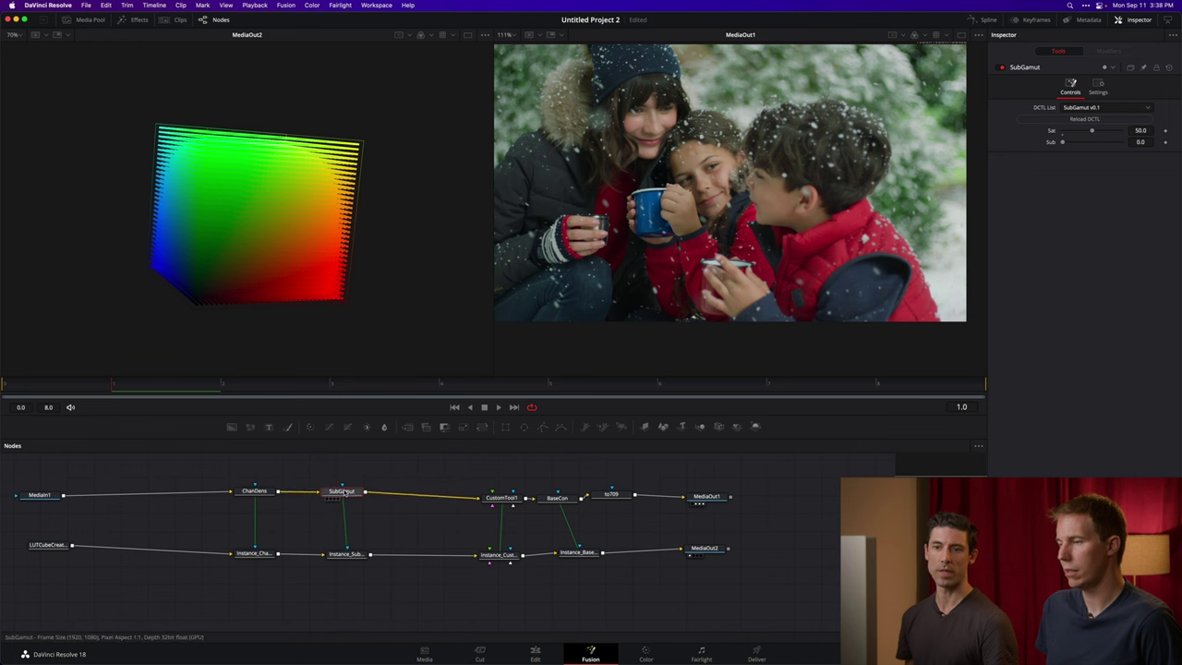
click(443, 487)
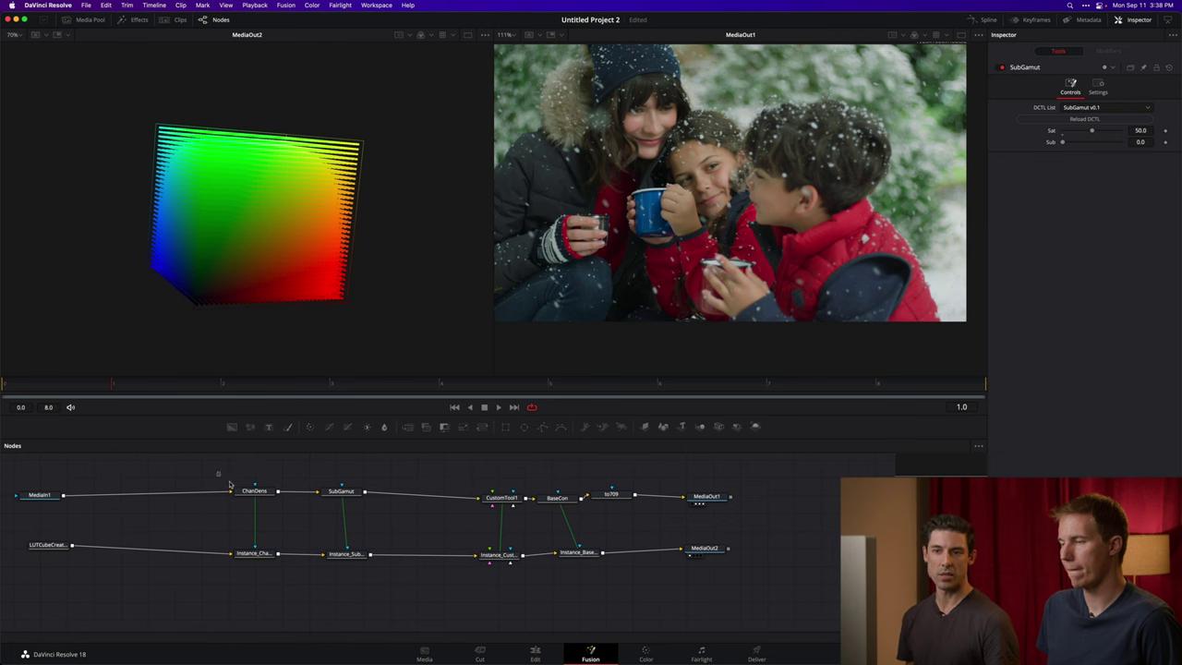
drag(215, 471, 397, 598)
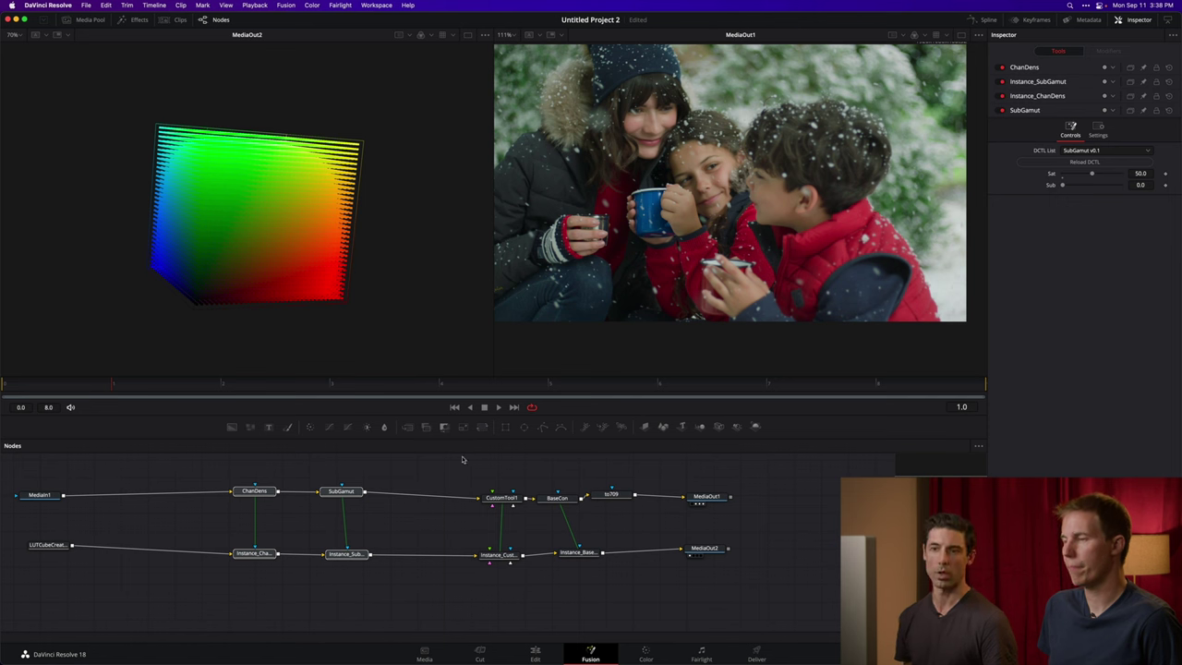
drag(487, 474, 519, 565)
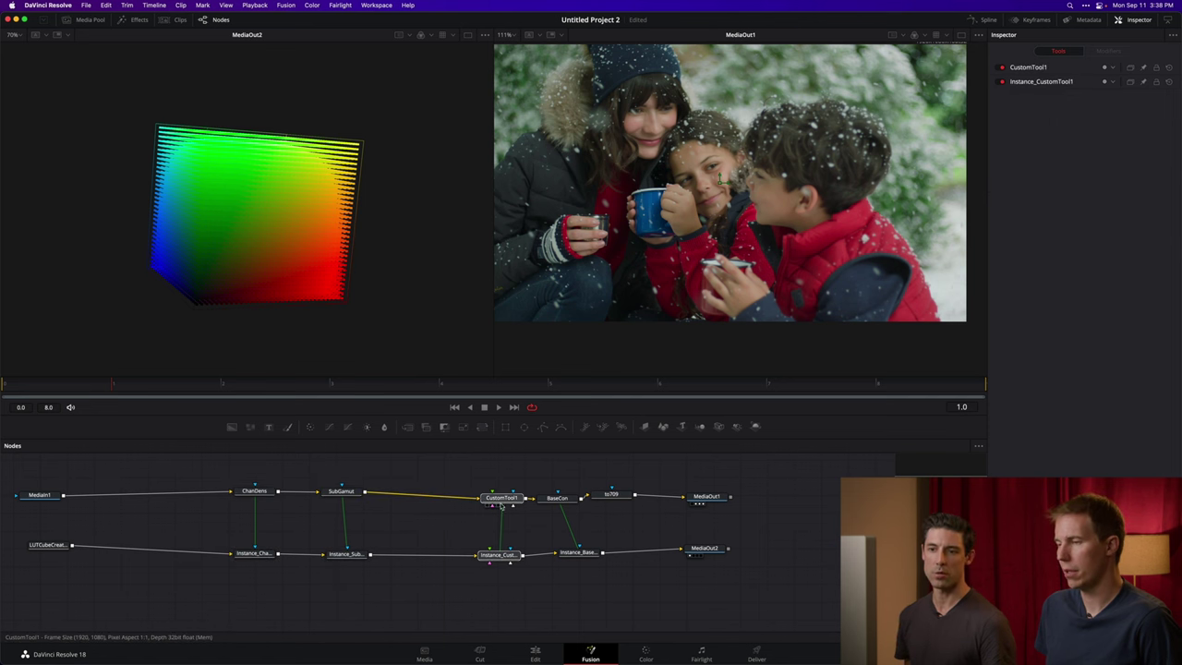
drag(502, 499, 418, 475)
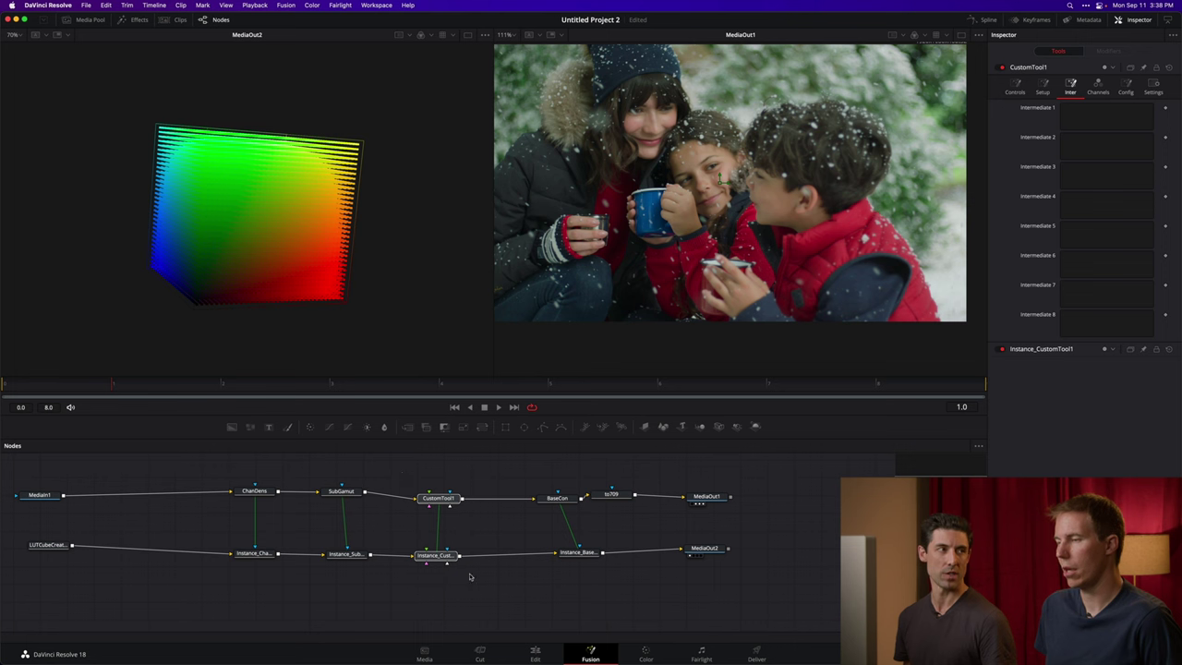
click(1097, 86)
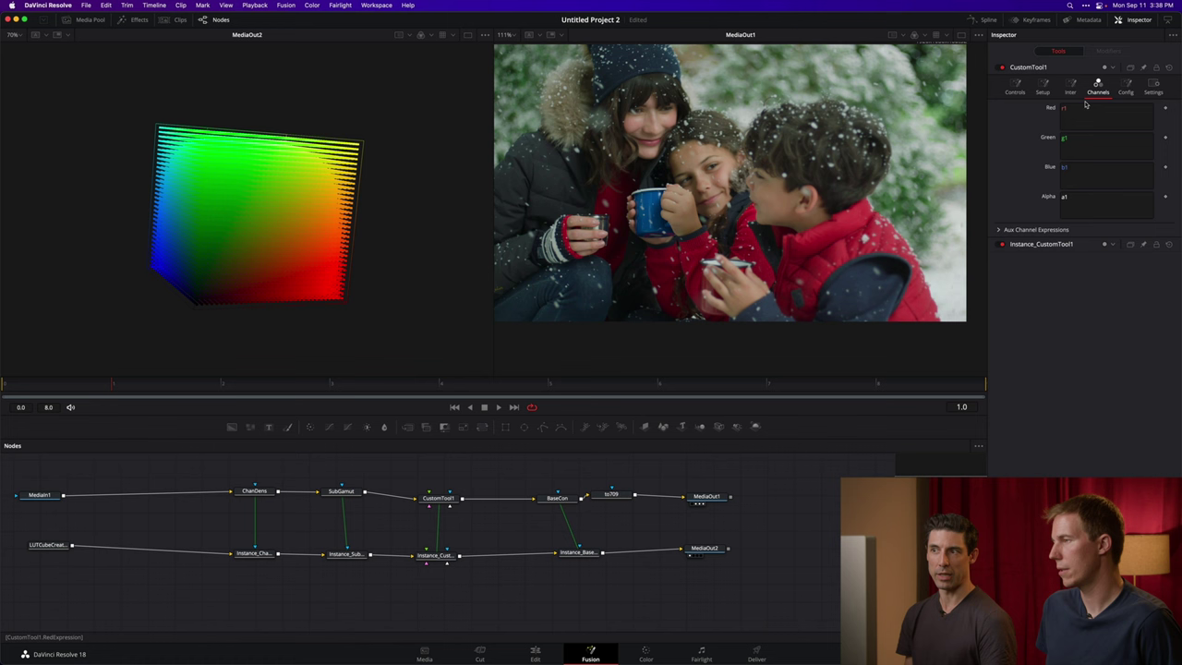
- Append *n1 to CustomTool1's Red, Green and Blue expressions, blacking out the output
click(1096, 117)
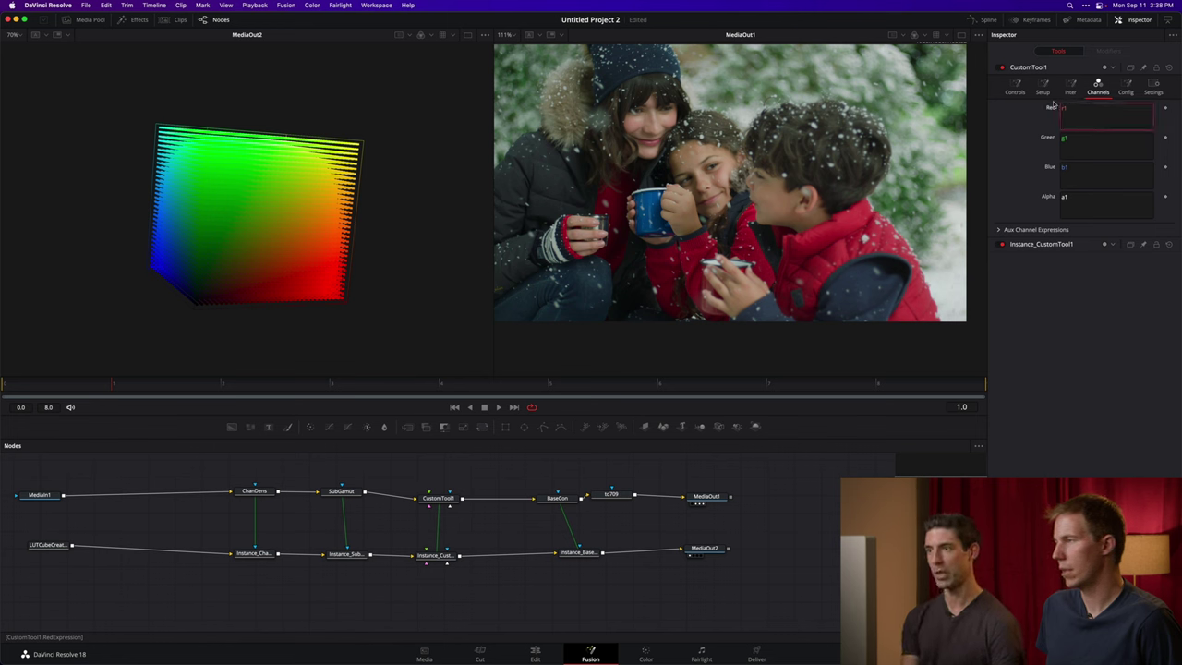
text(*0)
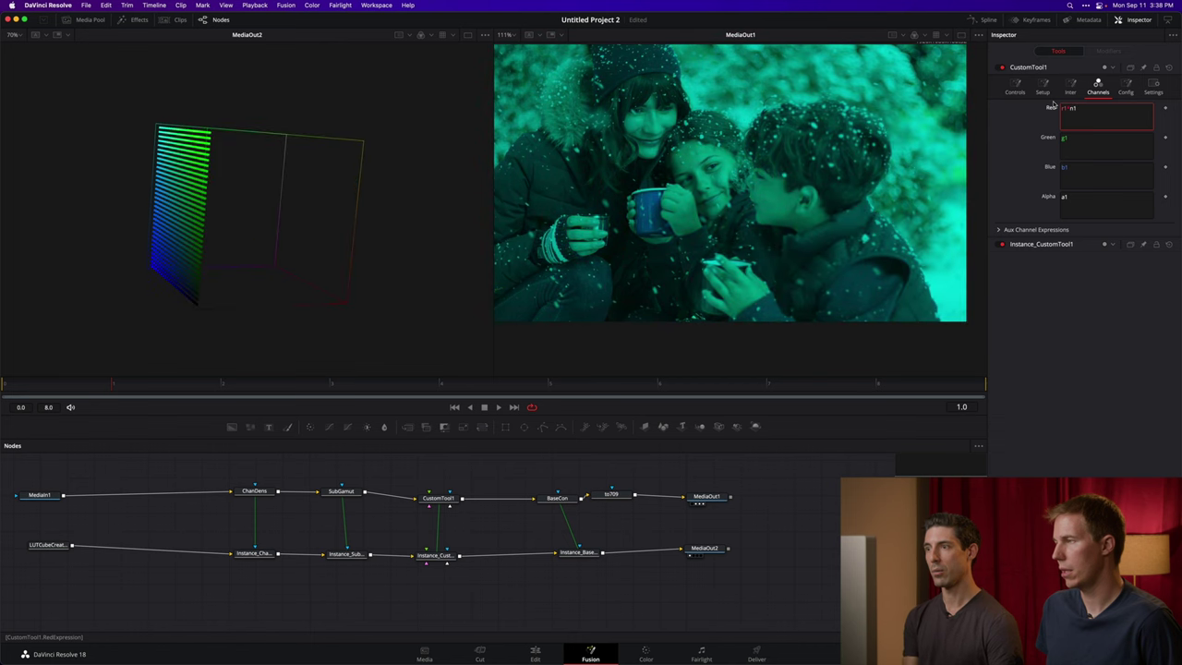
key(Tab)
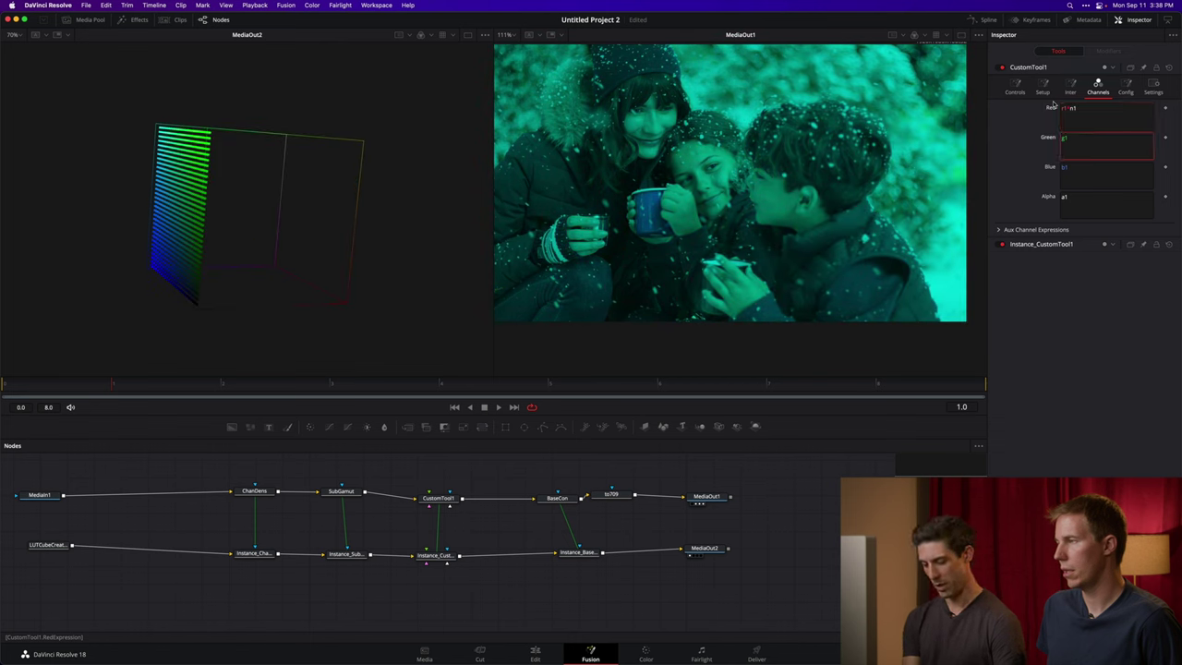
text(*0)
key(Tab)
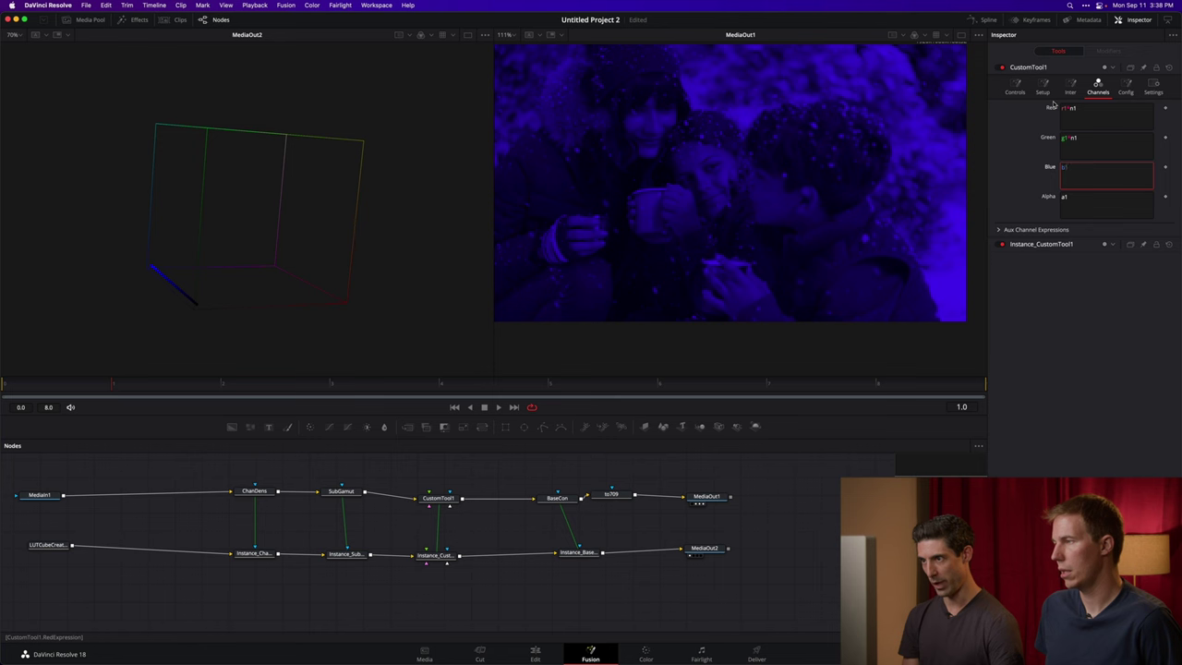
text(*0)
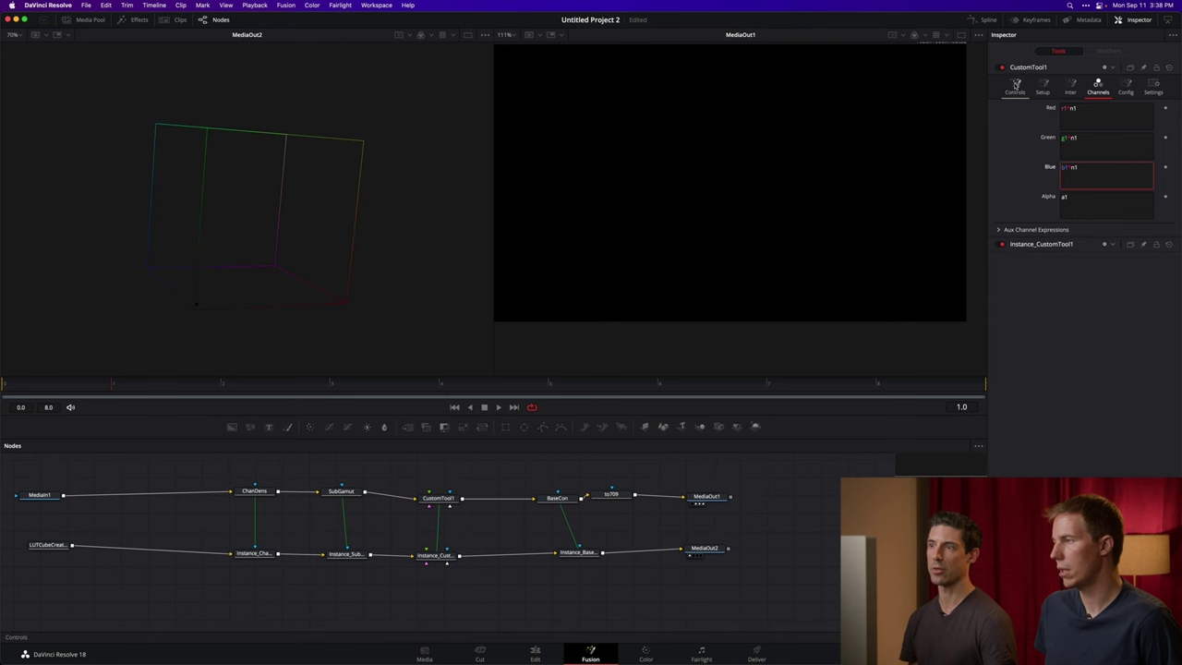
click(1015, 88)
- Try Number In 1 at 1.0 and lower, then reset it to 0.0
click(1143, 153)
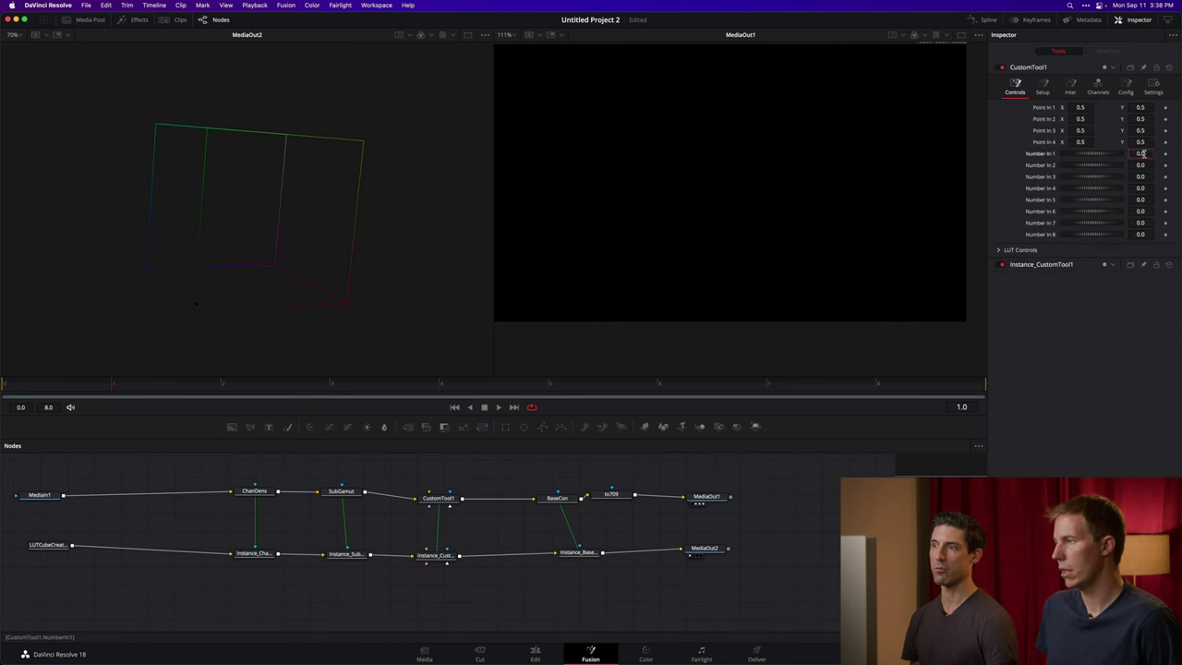
text(1)
key(Tab)
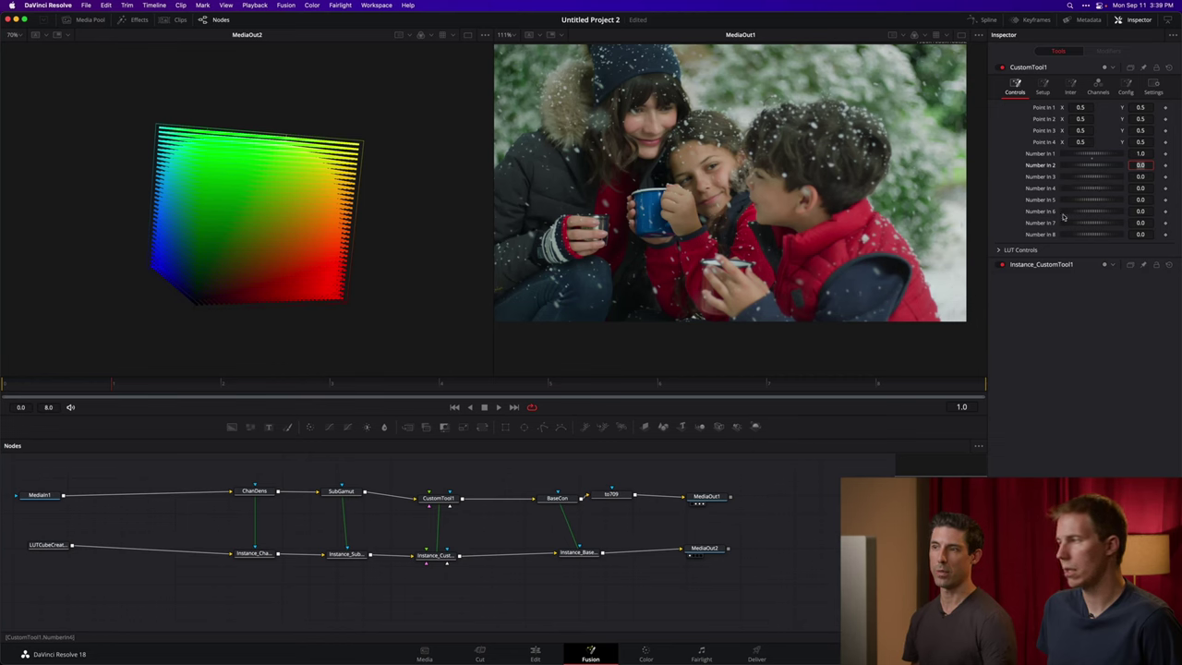
mouse_move(1090, 154)
mouse_down()
mouse_move(1067, 156)
mouse_move(1118, 154)
mouse_move(1067, 158)
mouse_move(1108, 157)
mouse_move(1083, 159)
mouse_move(1096, 162)
mouse_up()
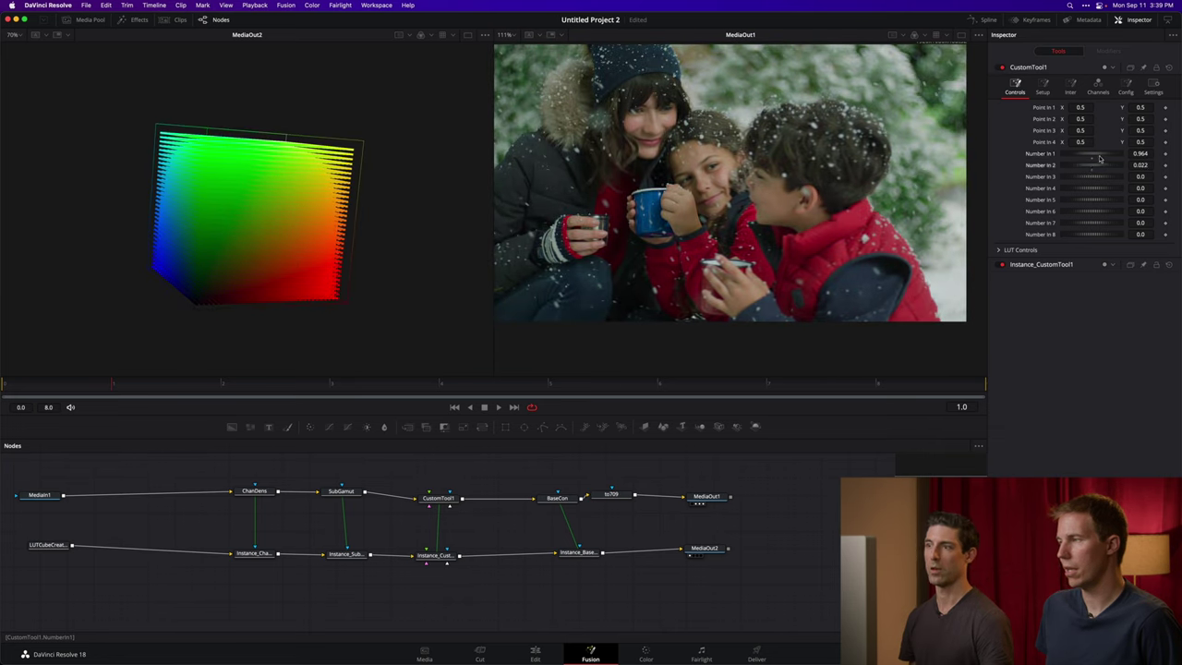
double_click(1093, 159)
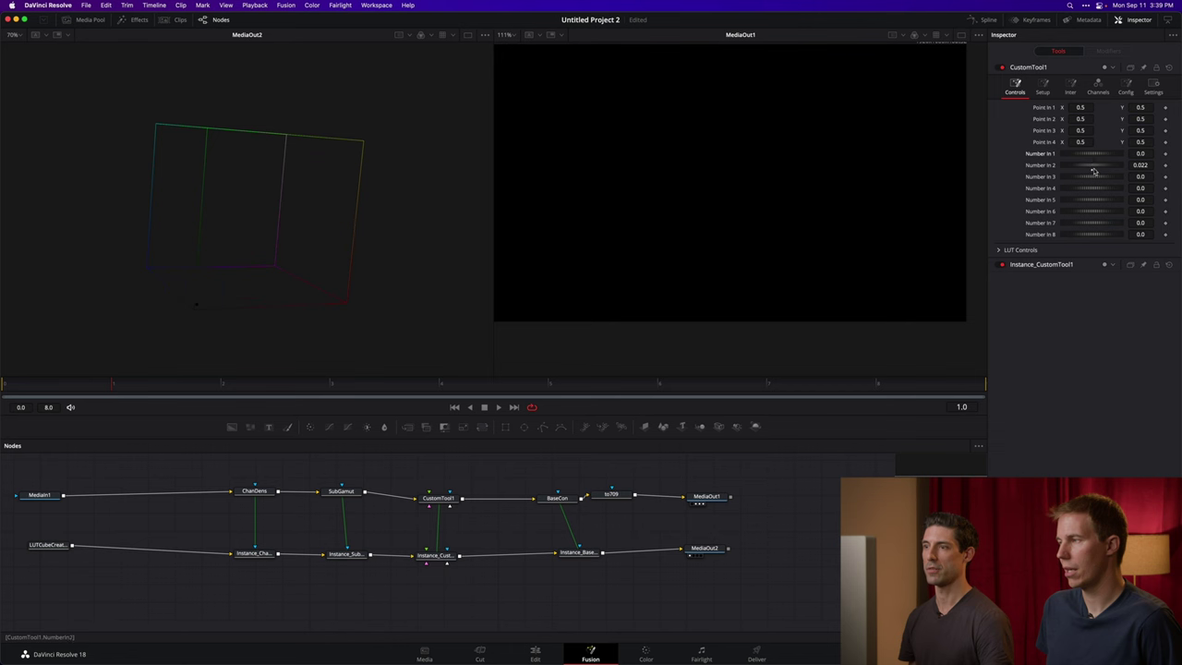
- Reset Number In 2 to 0.0 and set Number In 1 to 1.0
double_click(1093, 167)
click(1141, 154)
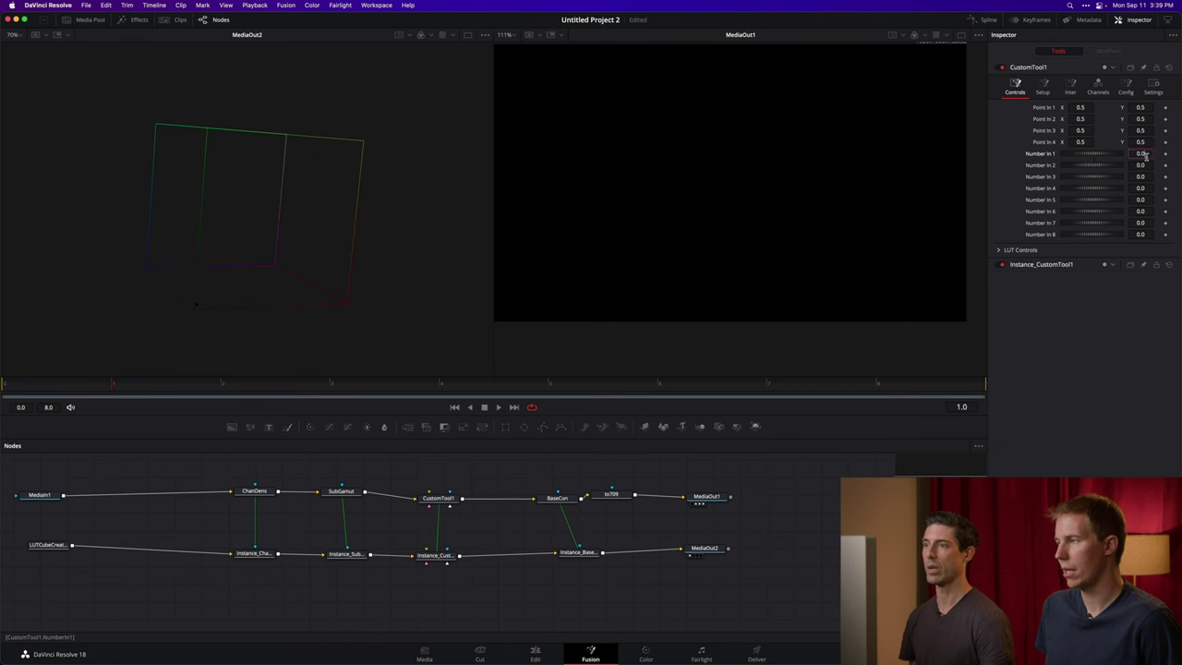
text(1)
key(Return)
- Clear the Red expression, then undo to restore r1*n1
click(1099, 89)
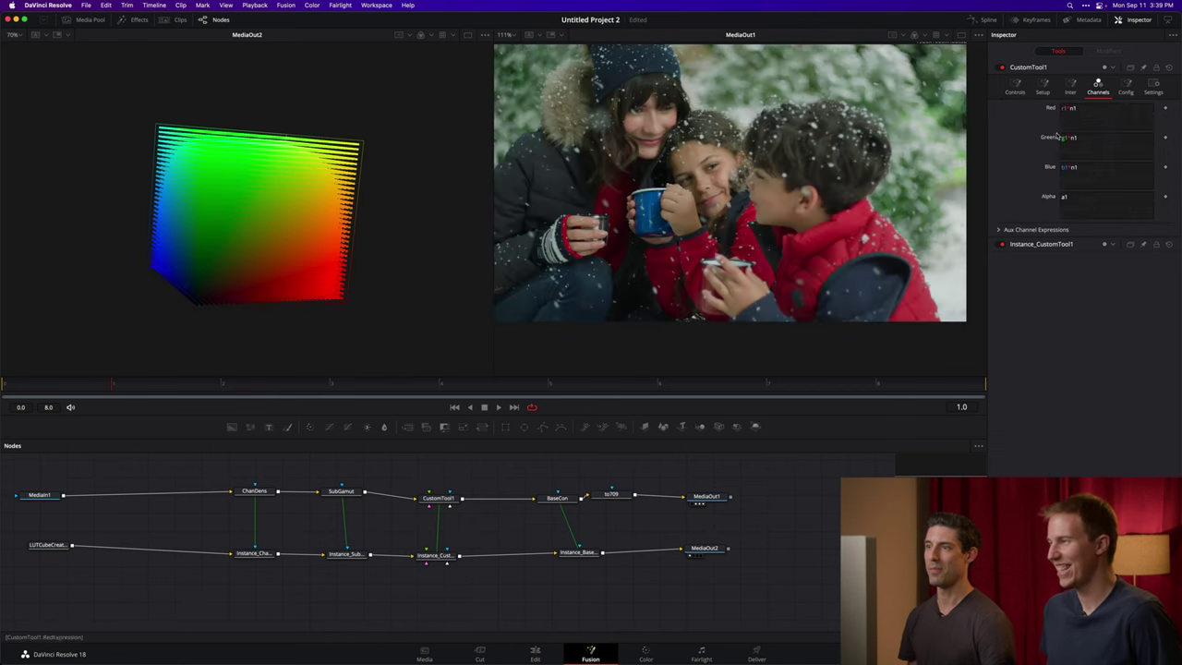
click(1076, 127)
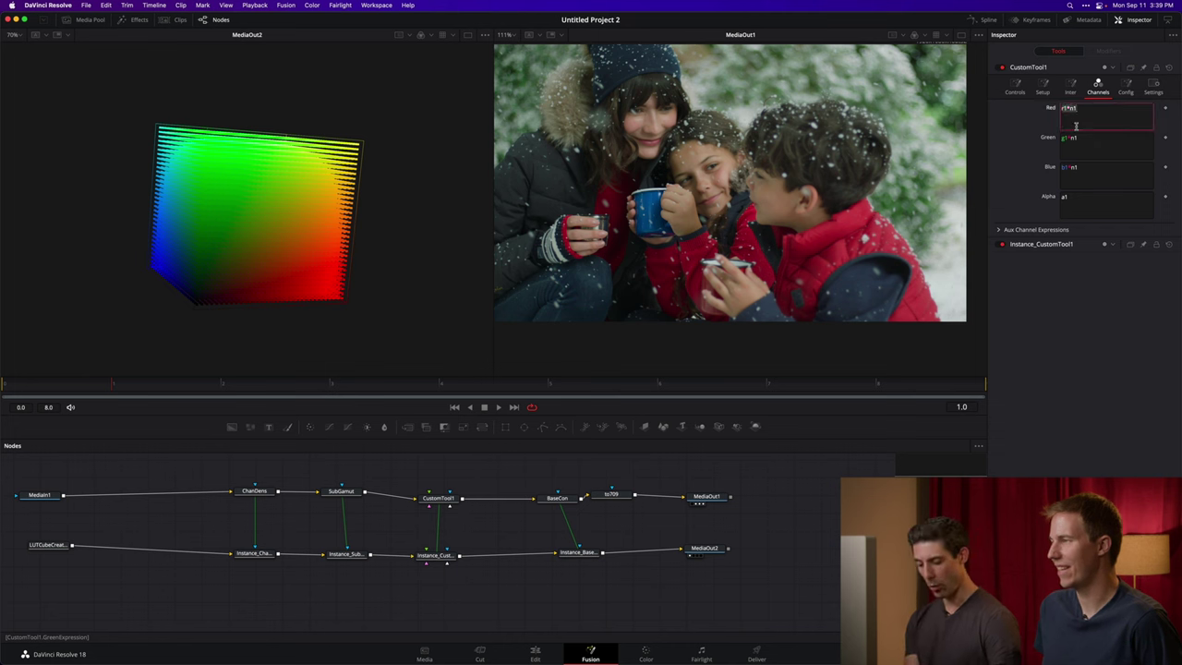
key(BackSpace)
key(BackSpace)
key(BackSpace)
key(BackSpace)
key(BackSpace)
key(Return)
key(super+z)
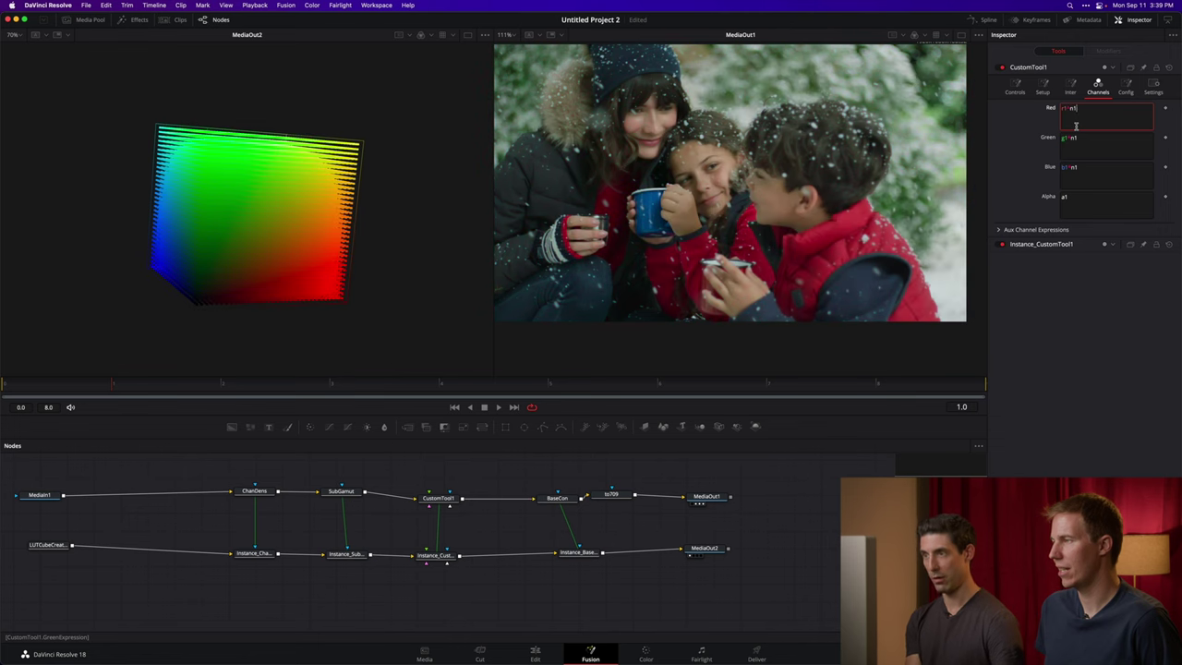
- Retype the Green and Blue expressions as g1*n1 and b1*n1
key(Tab)
key(BackSpace)
key(BackSpace)
key(BackSpace)
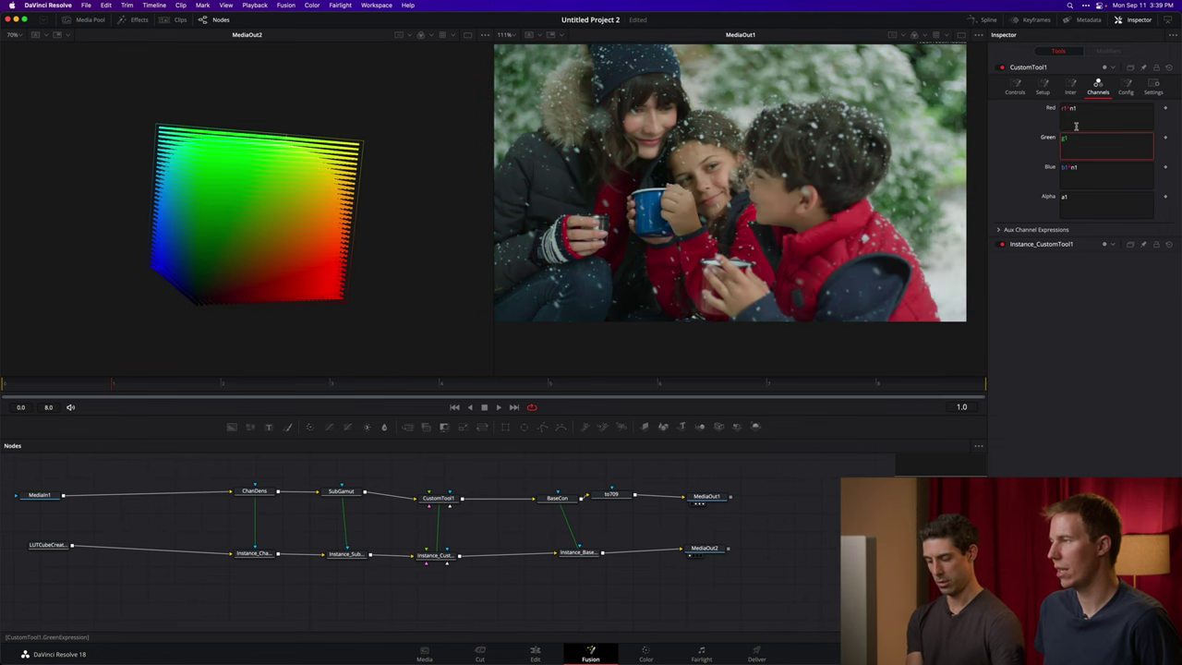
text(*n1)
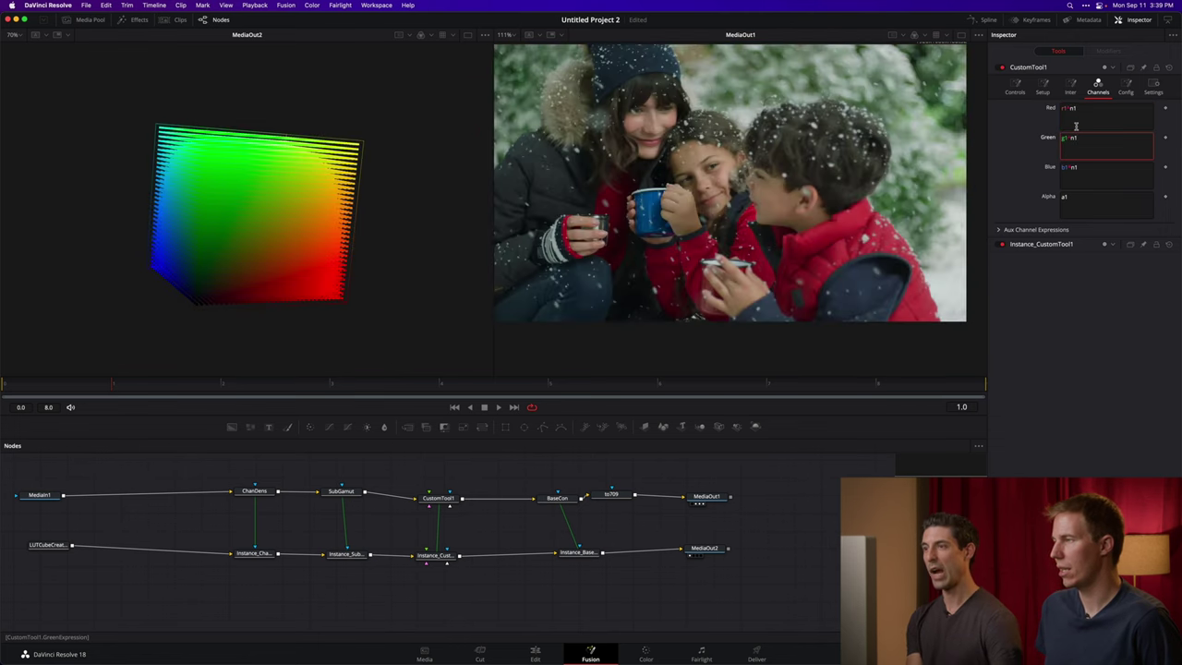
key(Tab)
key(BackSpace)
key(BackSpace)
key(BackSpace)
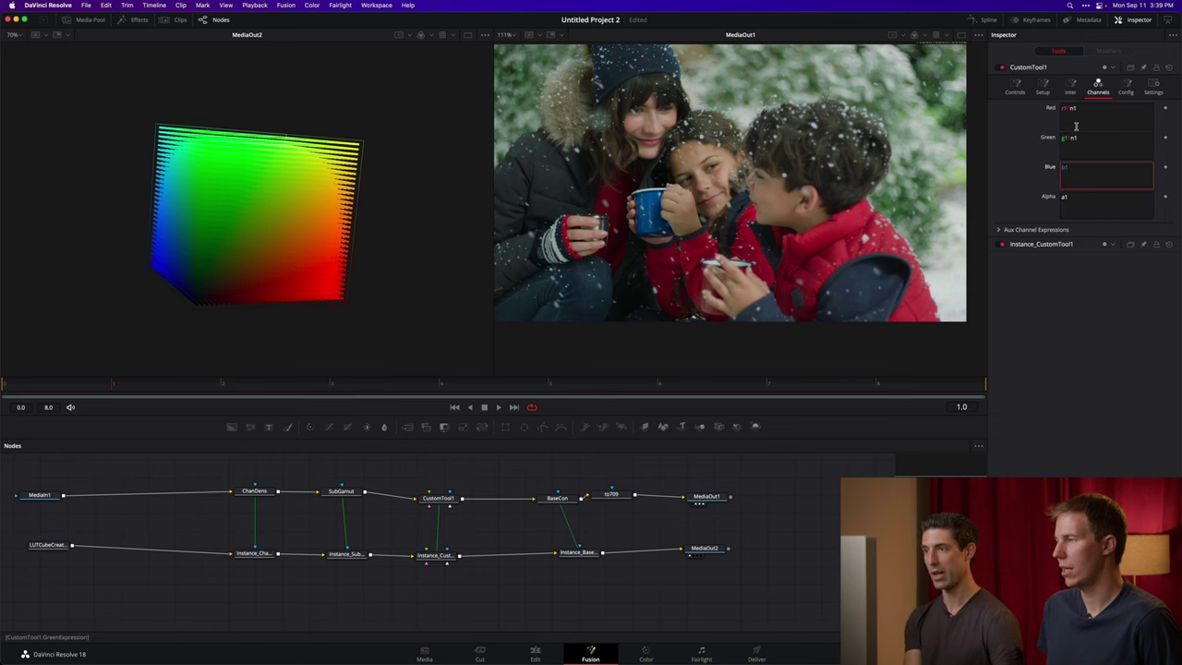
text(*)
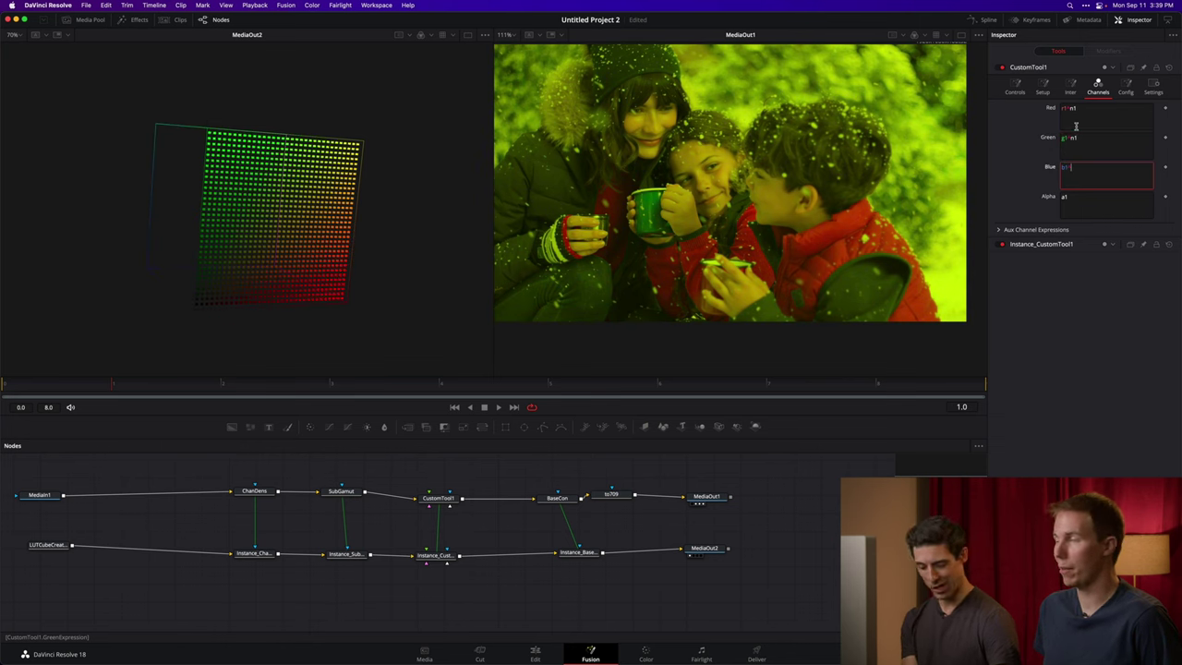
text(n1)
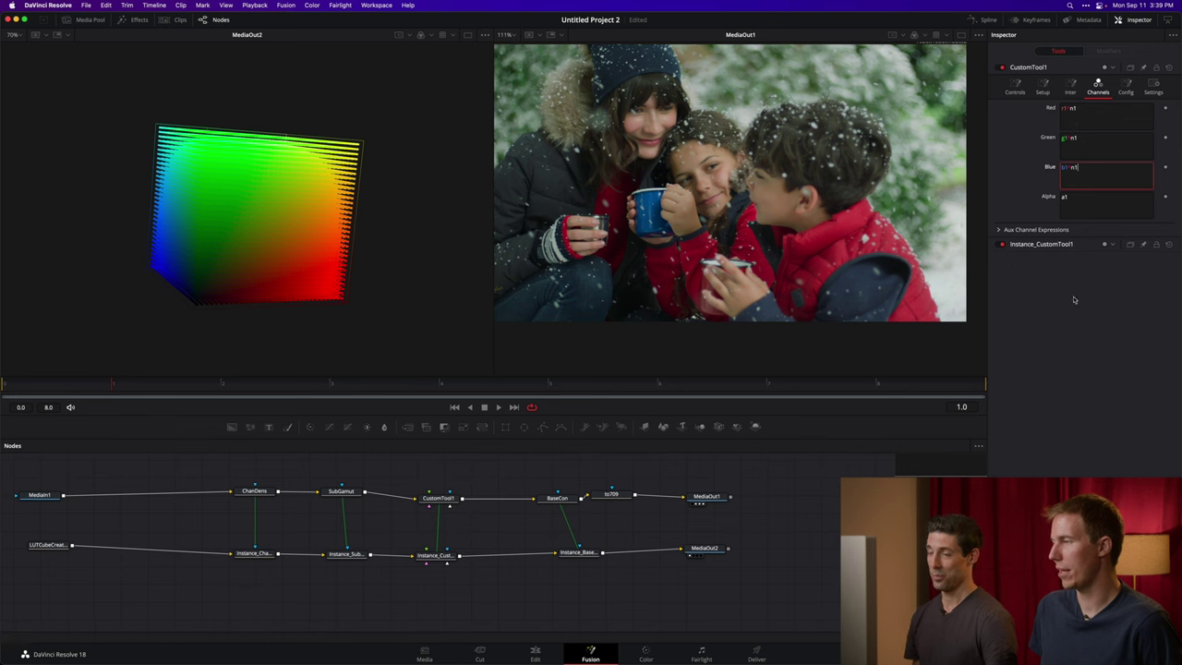
key(Return)
click(1015, 89)
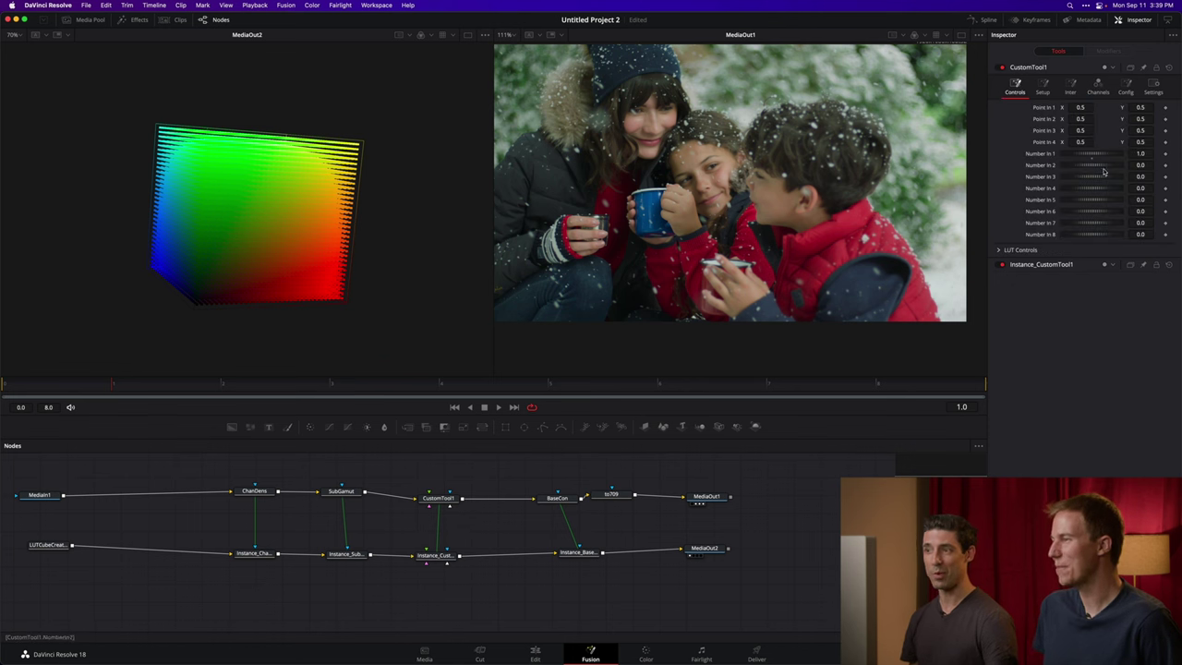
- Adjust CustomTool1's Number In 1 gain to 1.101 while orbiting the LUT cube
drag(1095, 157, 1056, 156)
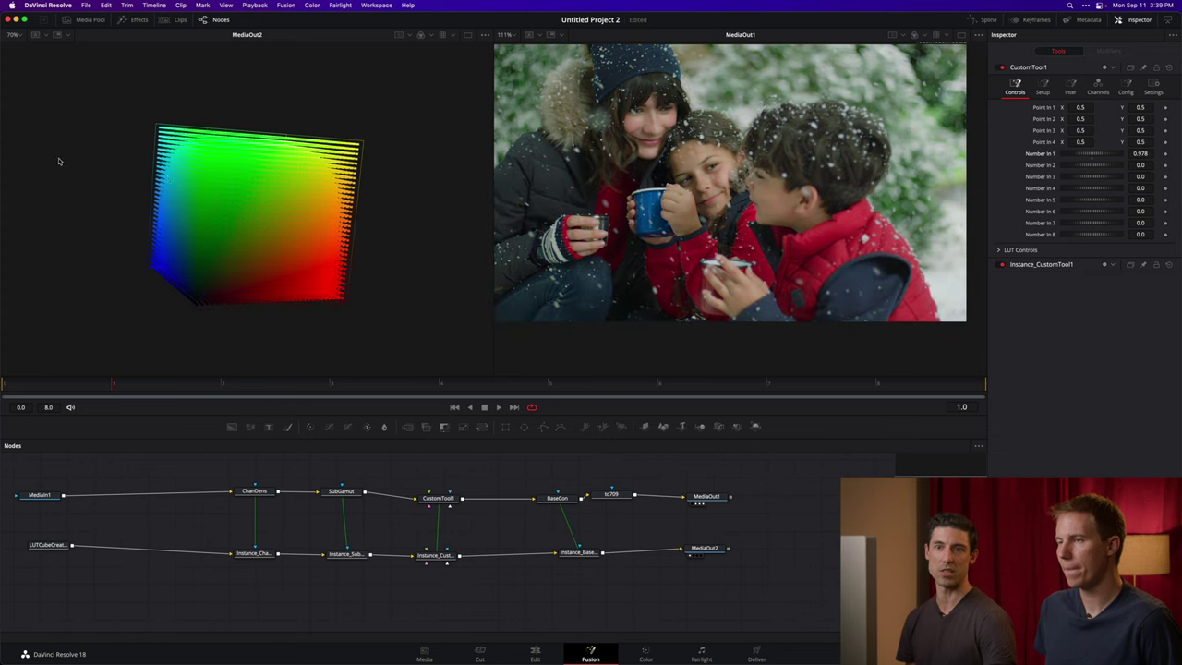
drag(233, 158, 107, 188)
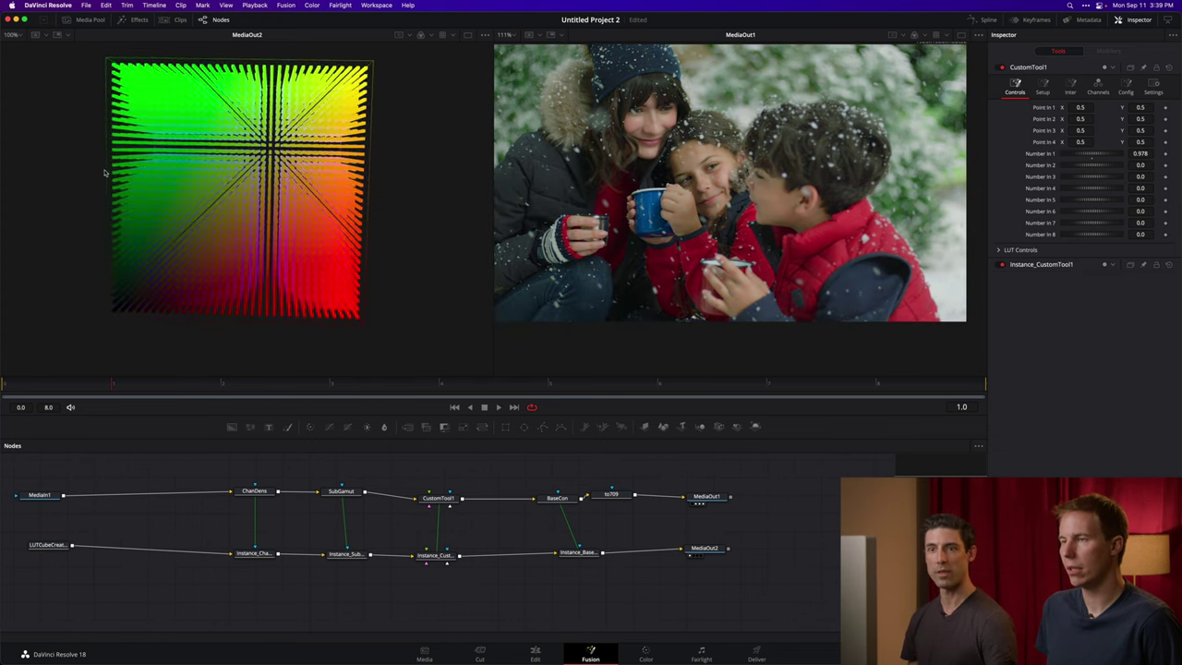
mouse_move(1122, 153)
mouse_down()
mouse_move(1081, 154)
mouse_move(1131, 150)
mouse_move(1105, 153)
mouse_up()
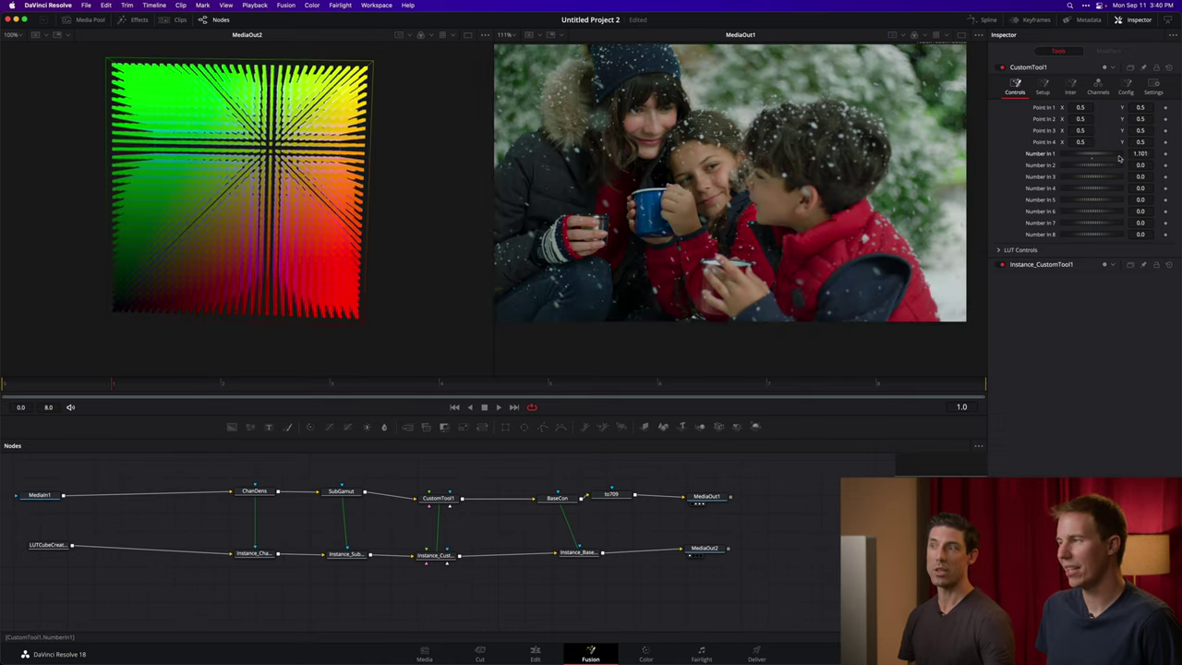
click(1098, 85)
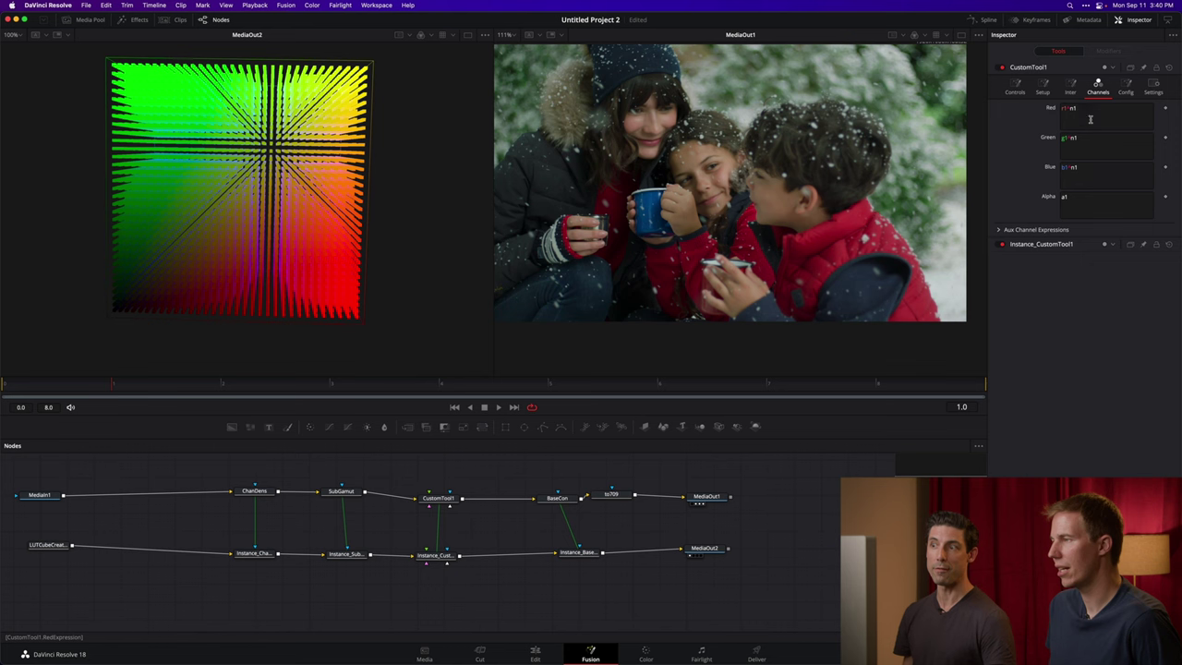
- Strip the *n1 multiplier so the Red, Green and Blue expressions read r1, g1 and b1
click(1100, 115)
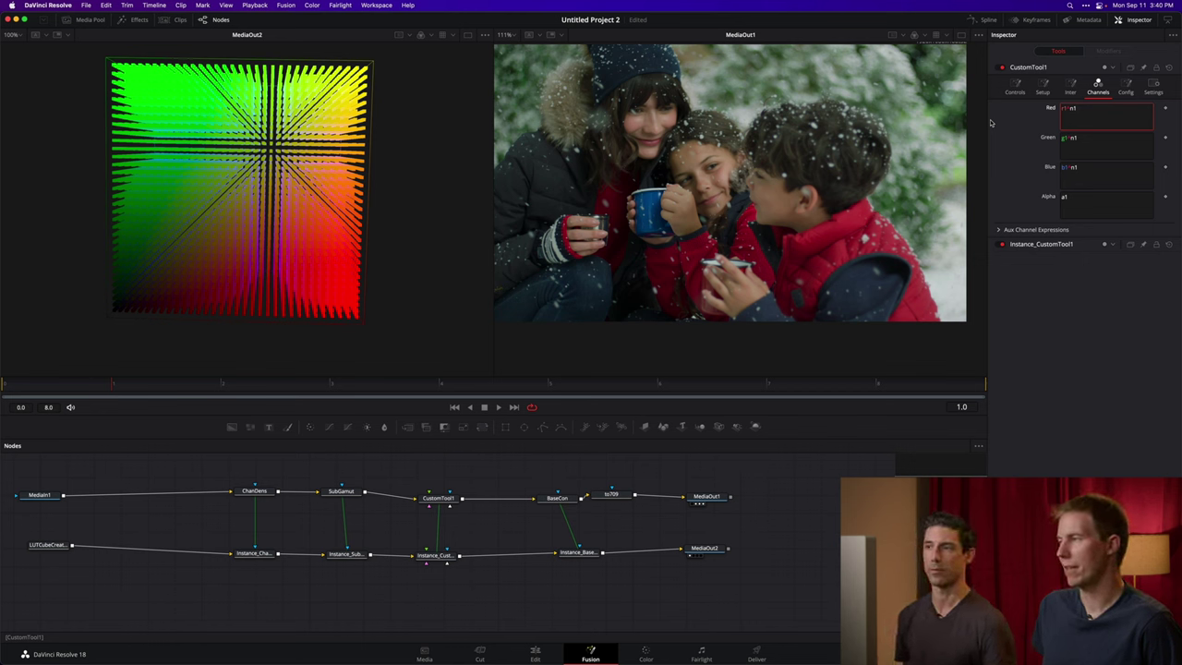
key(BackSpace)
key(BackSpace)
key(BackSpace)
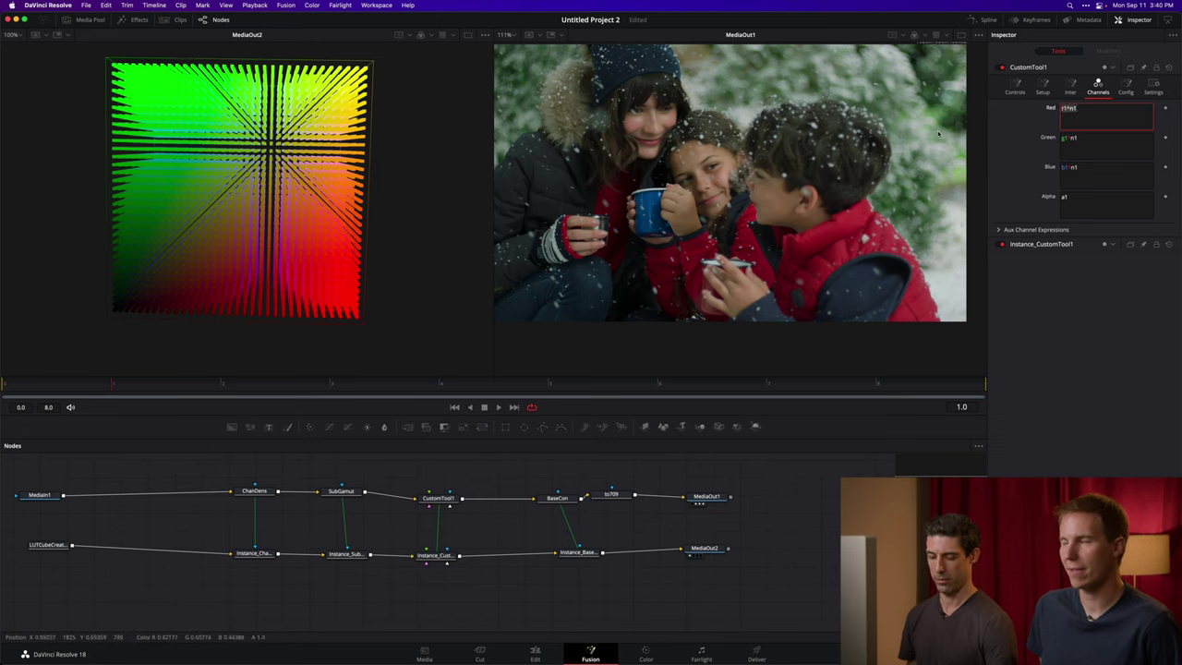
key(Tab)
key(BackSpace)
key(BackSpace)
key(BackSpace)
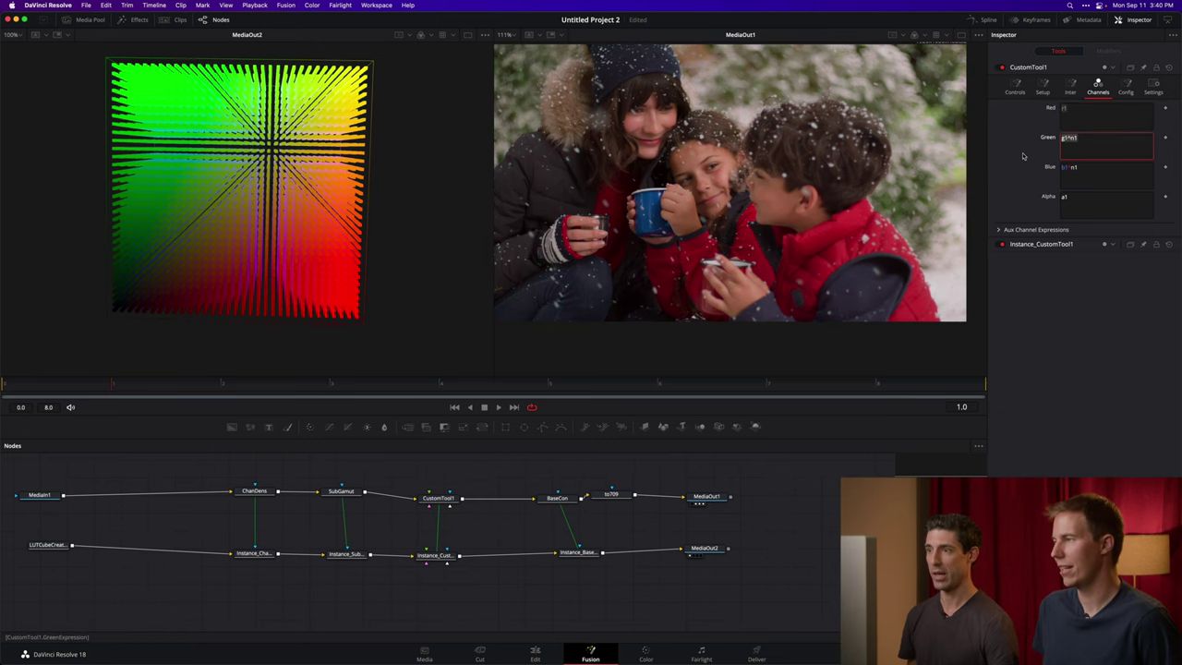
key(Tab)
key(BackSpace)
key(BackSpace)
key(BackSpace)
click(1099, 283)
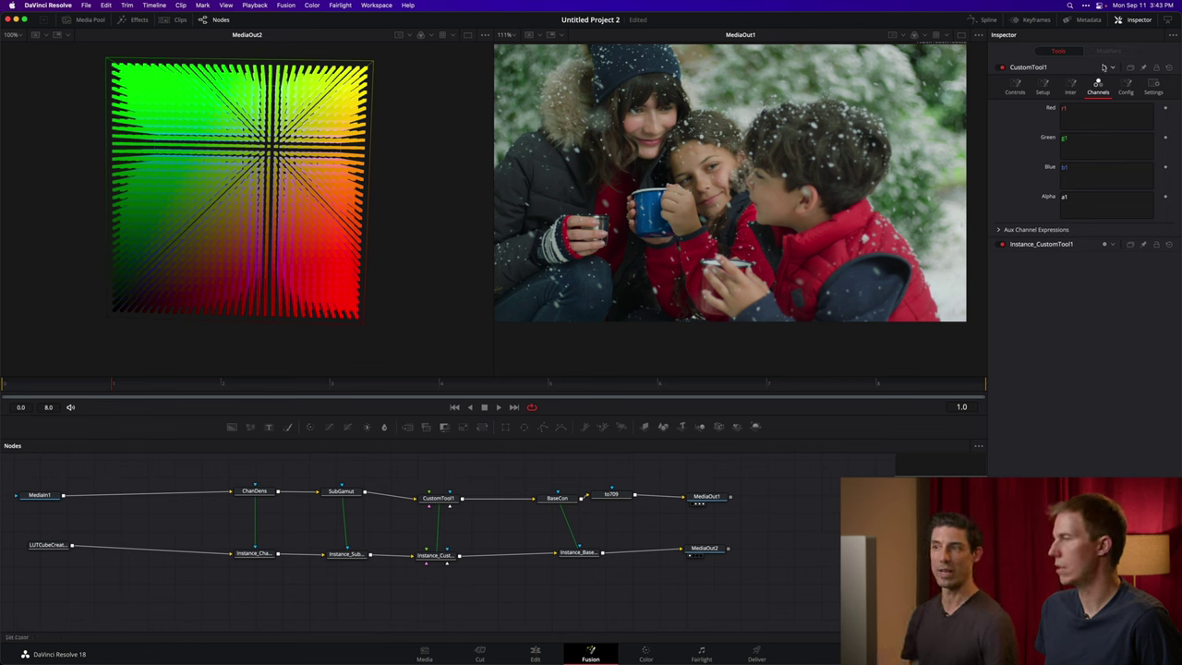
- Enter lift formulas r1*(1-n1)+n1, g1*(1-n1)+n1 and b1*(1-n1)+n1 for the three channels
click(1083, 116)
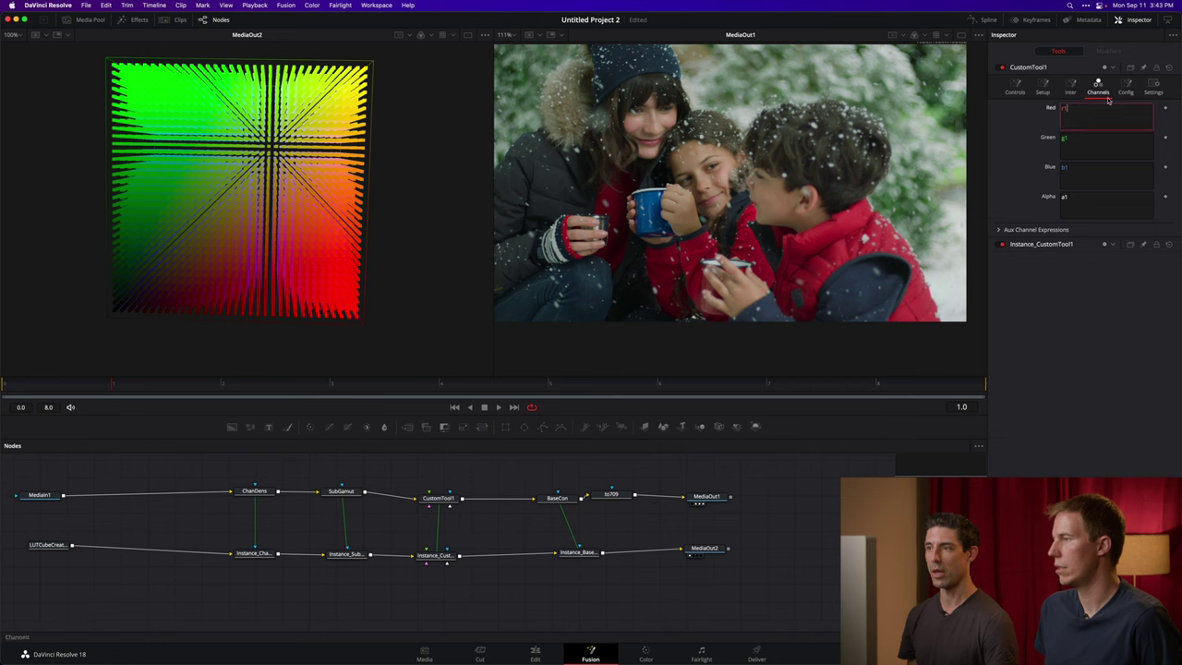
text(0)
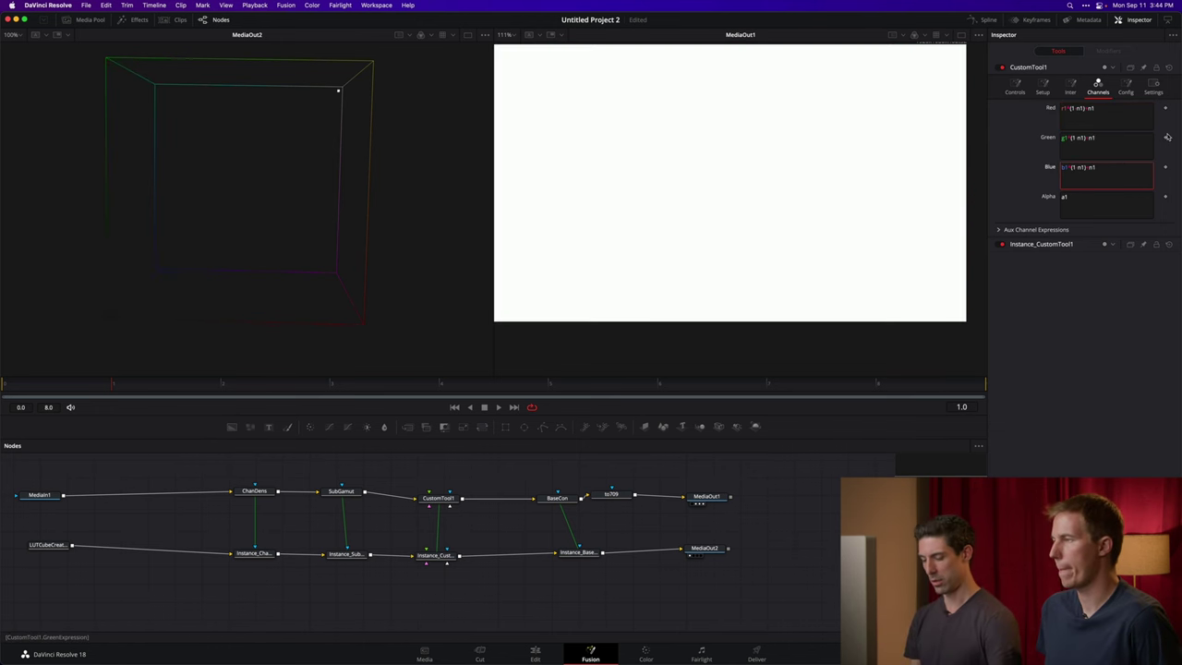
key(Tab)
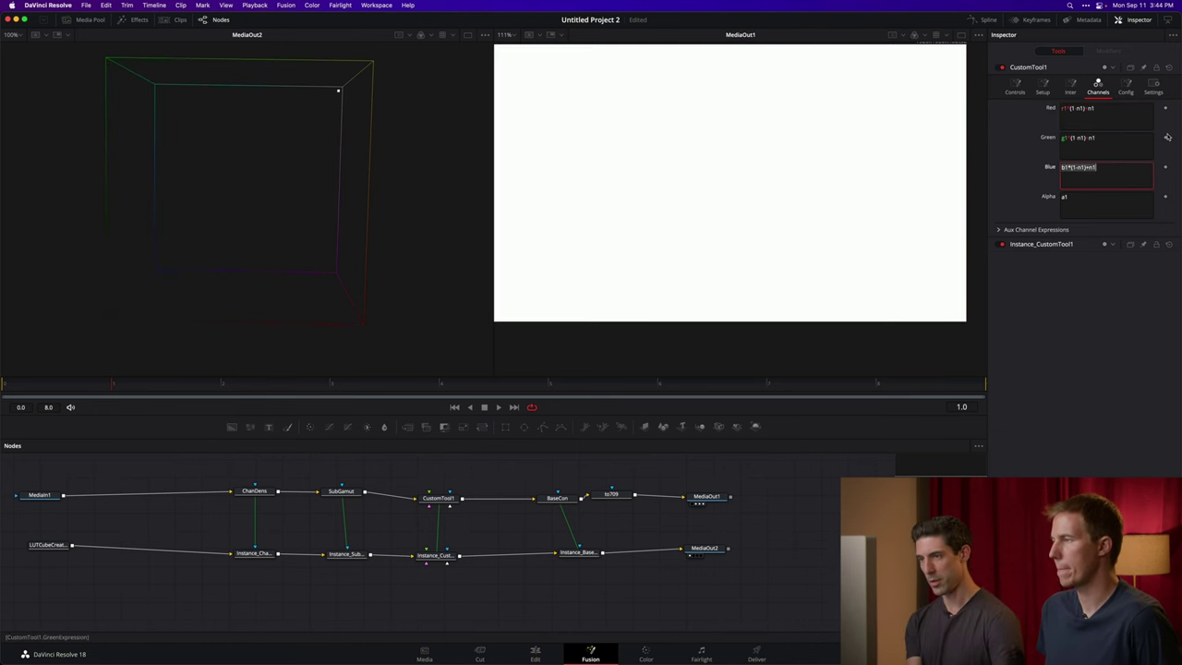
text(b1*)
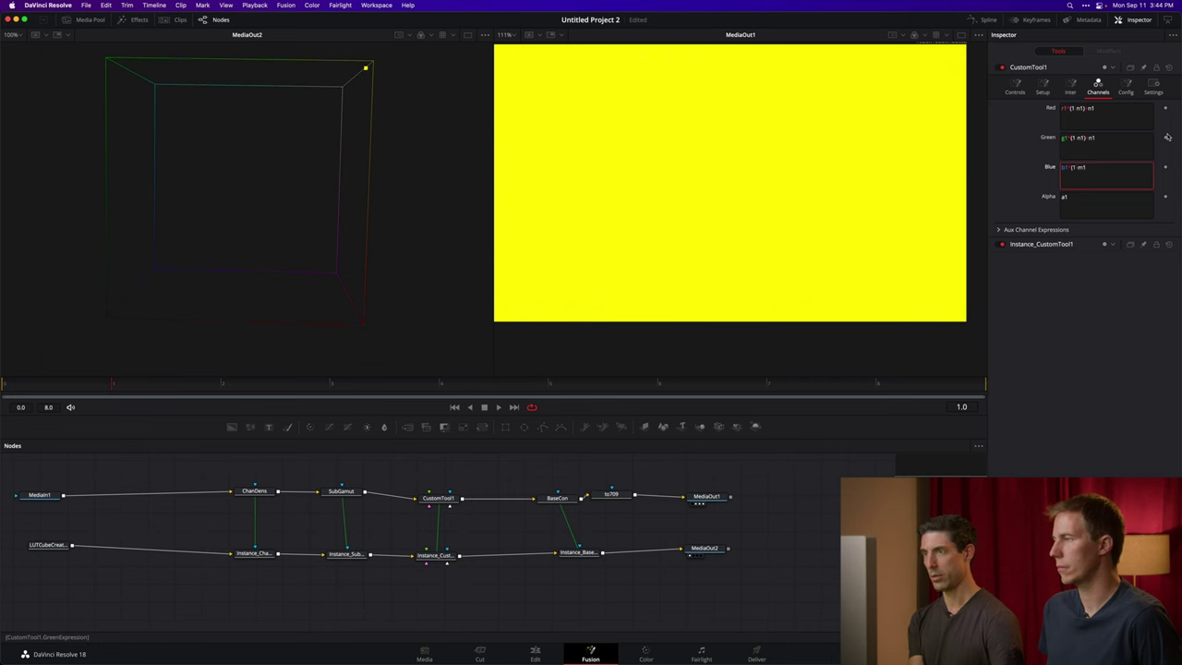
text((1-n1)*n1)
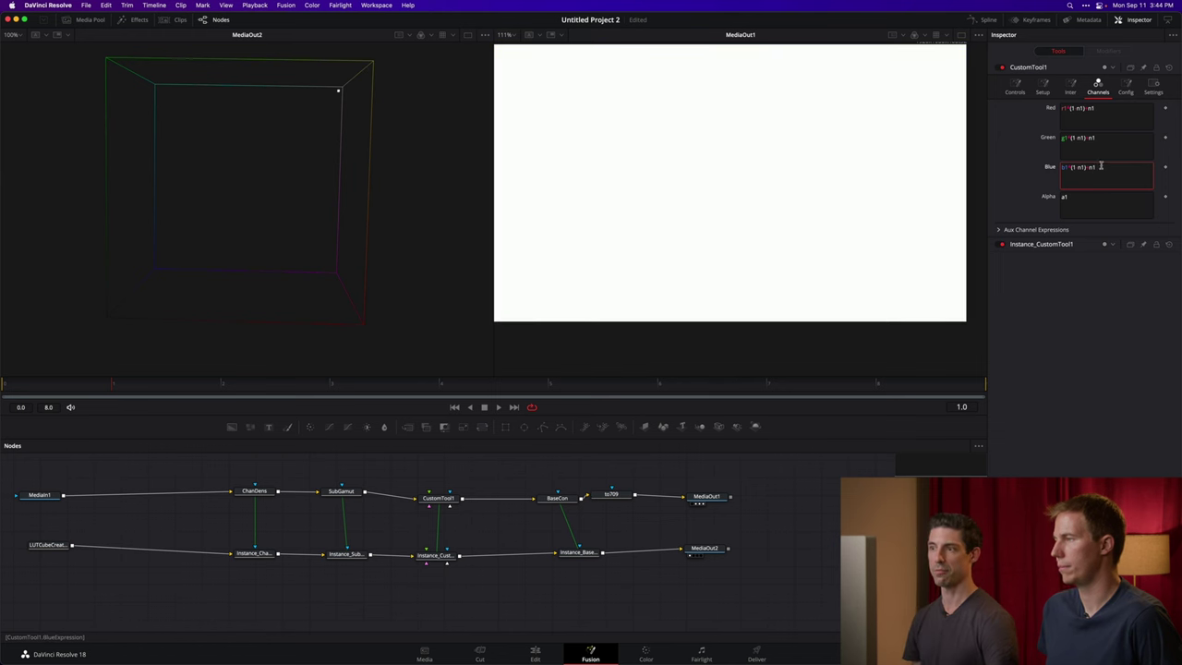
click(1055, 301)
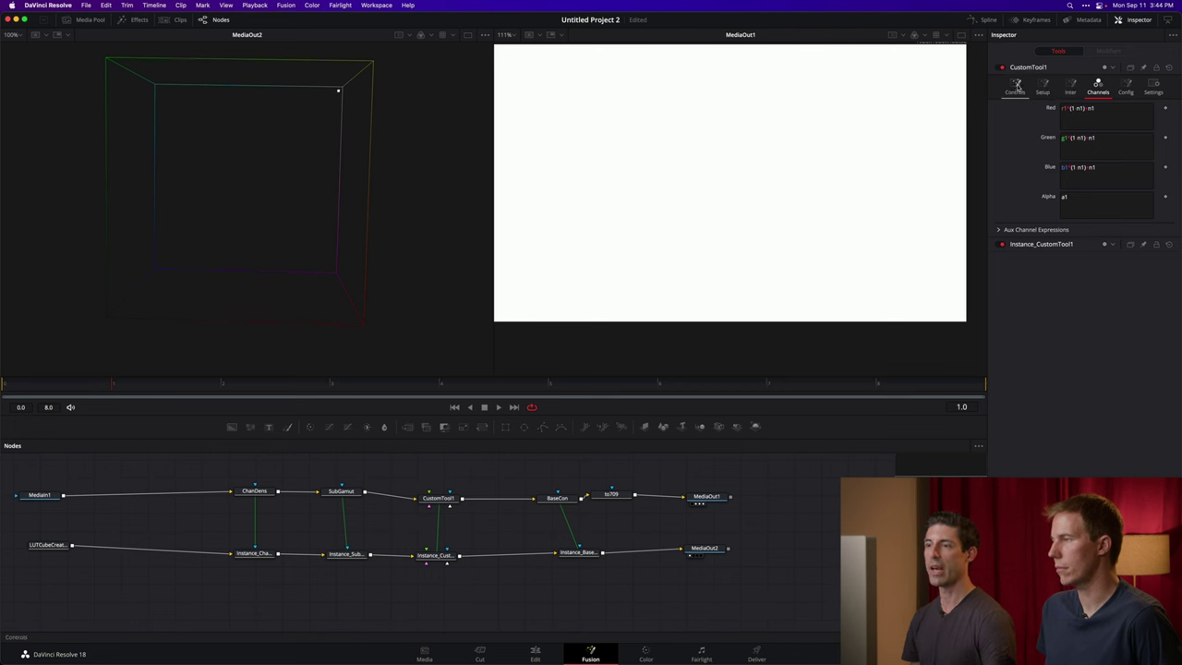
- Set Number In 1 to 0, then sweep its slider to about 0.1 to preview the lift
click(1016, 85)
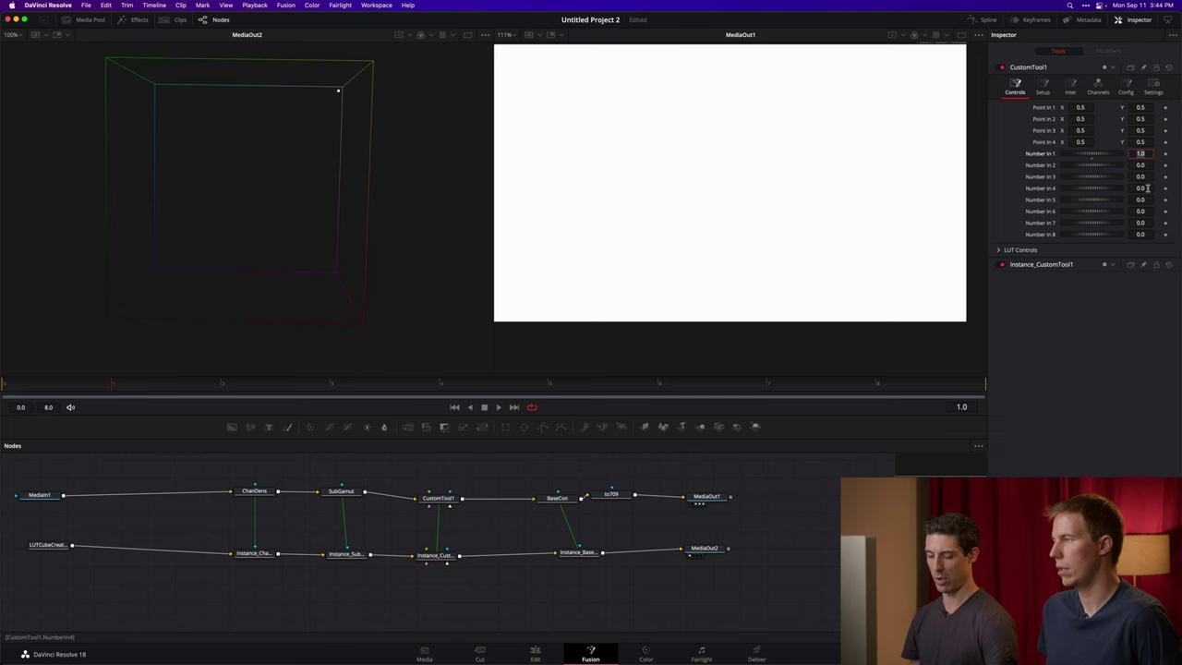
text(0)
key(Tab)
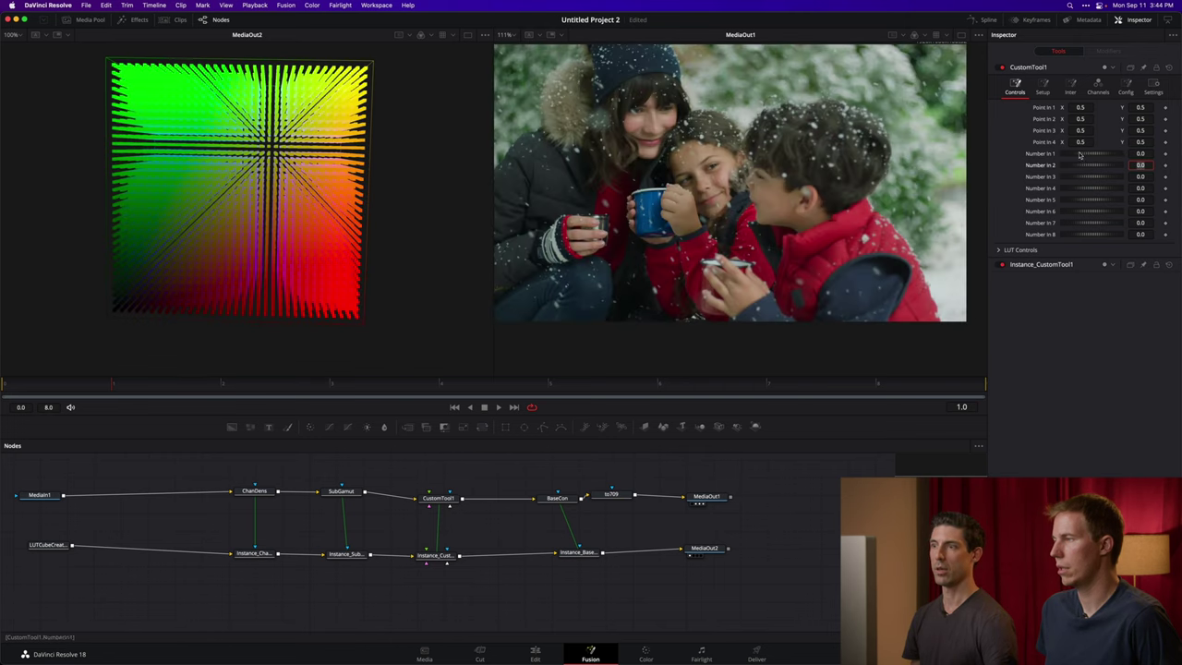
click(1080, 154)
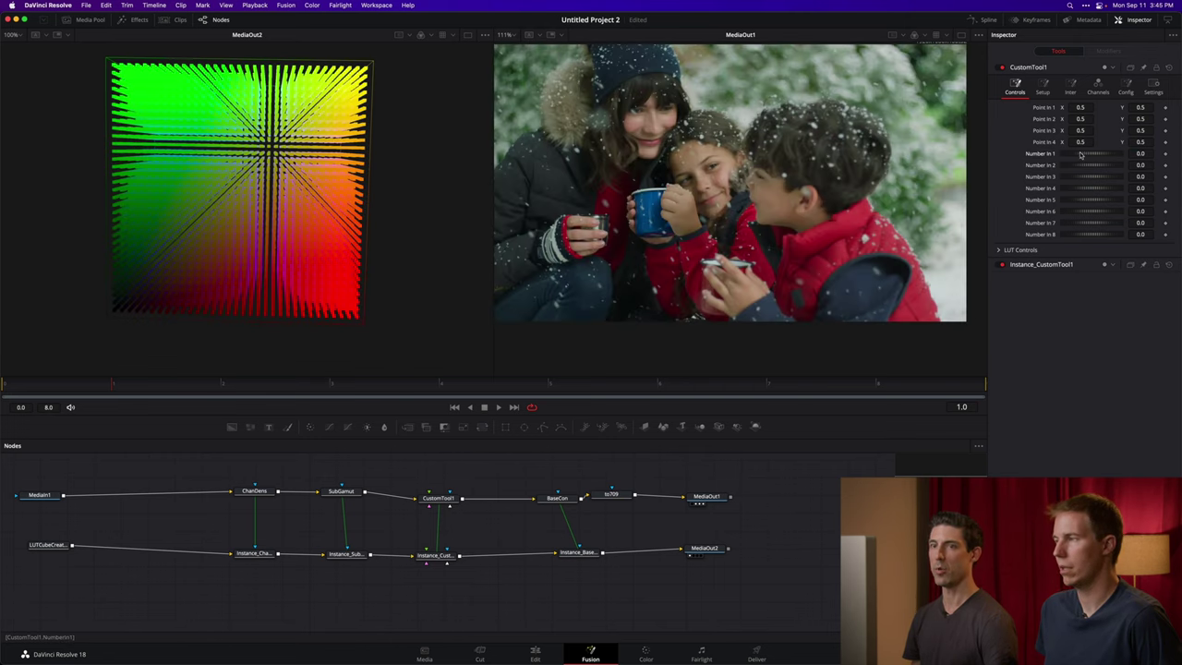
mouse_move(1080, 154)
mouse_down()
mouse_move(1109, 154)
mouse_move(1058, 156)
mouse_move(1104, 155)
mouse_move(1063, 157)
mouse_move(1094, 161)
mouse_up()
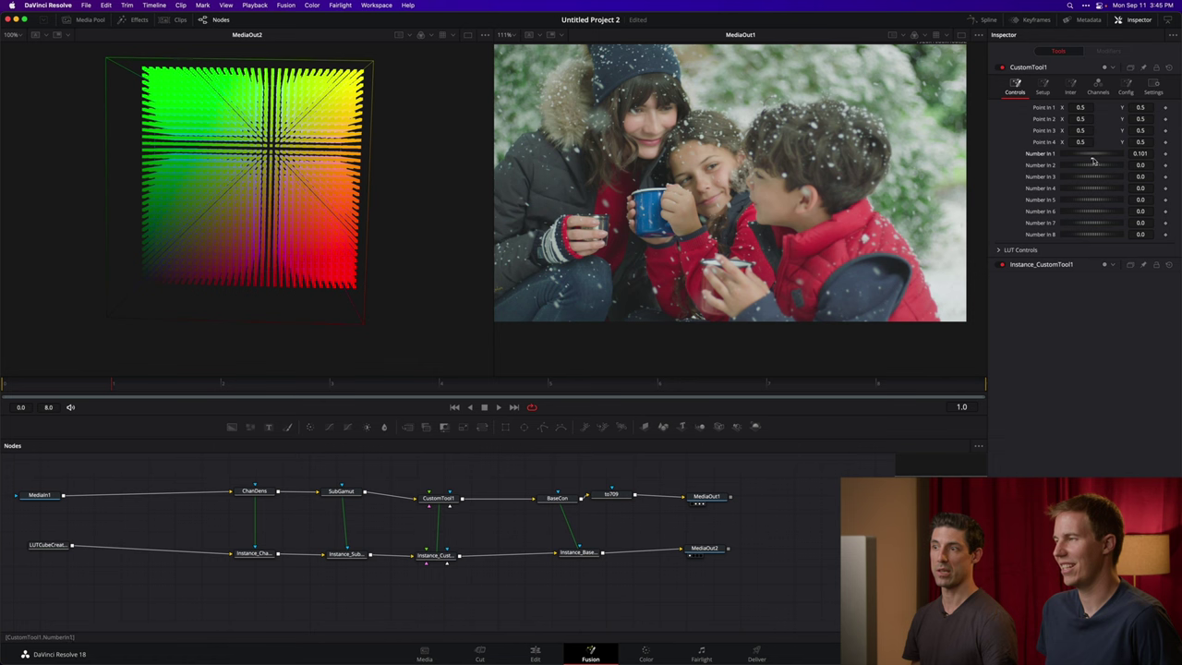
double_click(1093, 161)
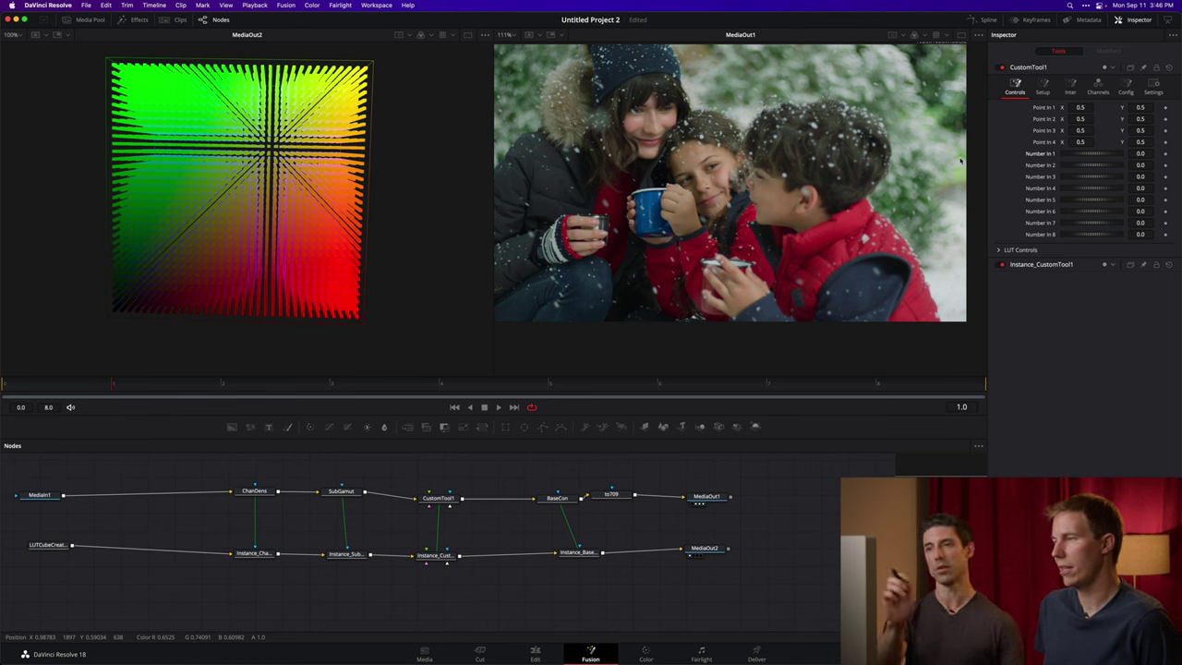
- Save the project and orbit the LUT cube in the MediaOut2 viewer into perspective
key(super+s)
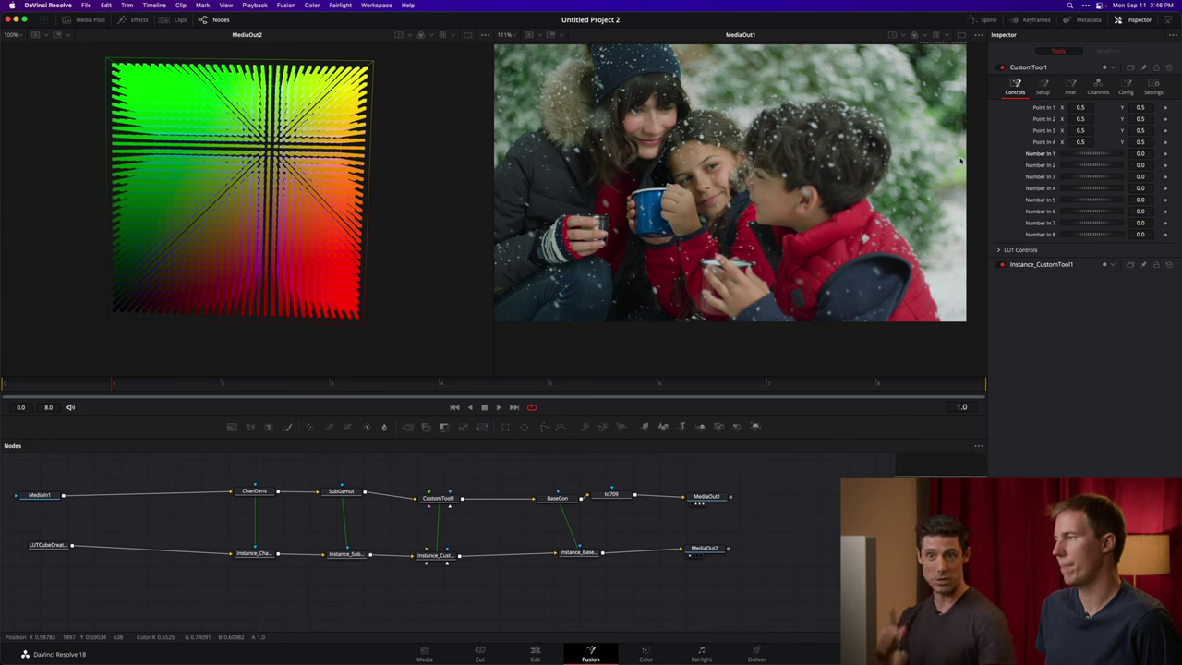
drag(125, 178, 181, 150)
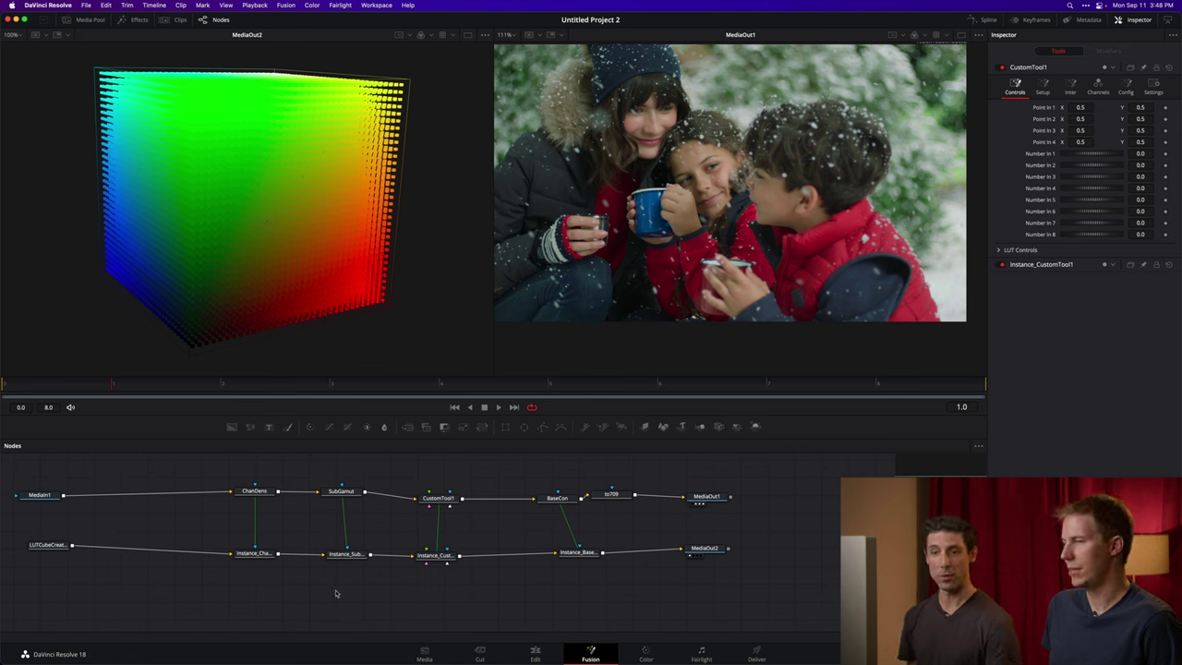
- Delete the ChanDens, SubGamut, BaseCon and LUT cube branch nodes, keeping CustomTool1
drag(215, 465, 391, 600)
key(Delete)
drag(536, 473, 595, 573)
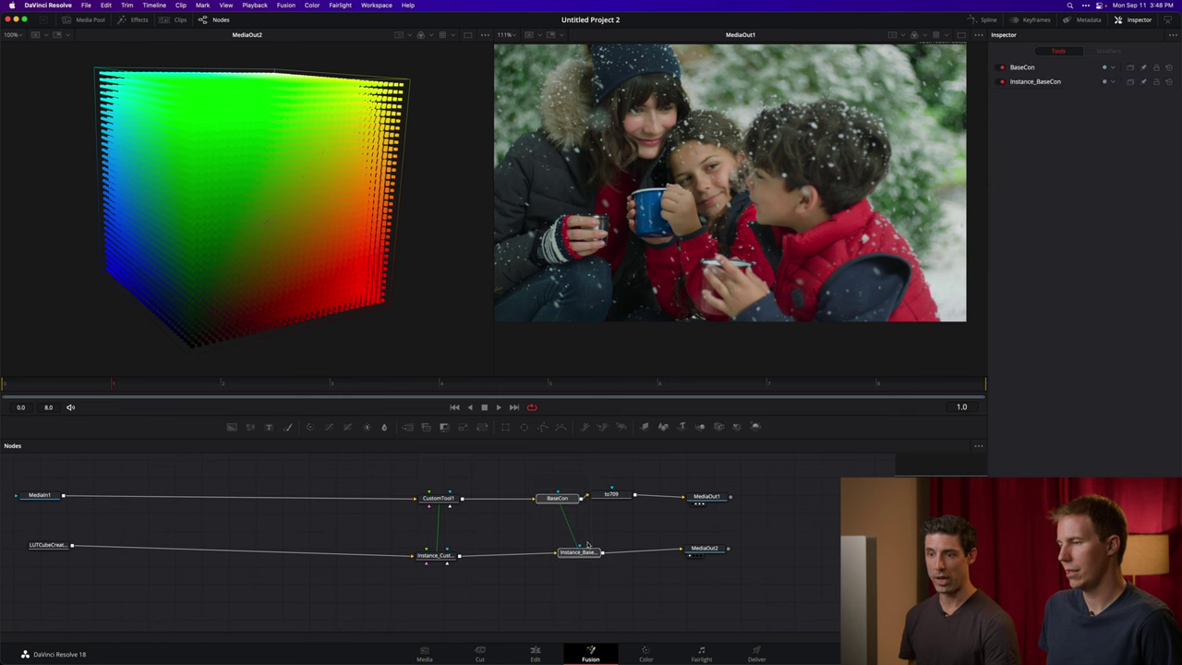
key(Delete)
key(ctrl+z)
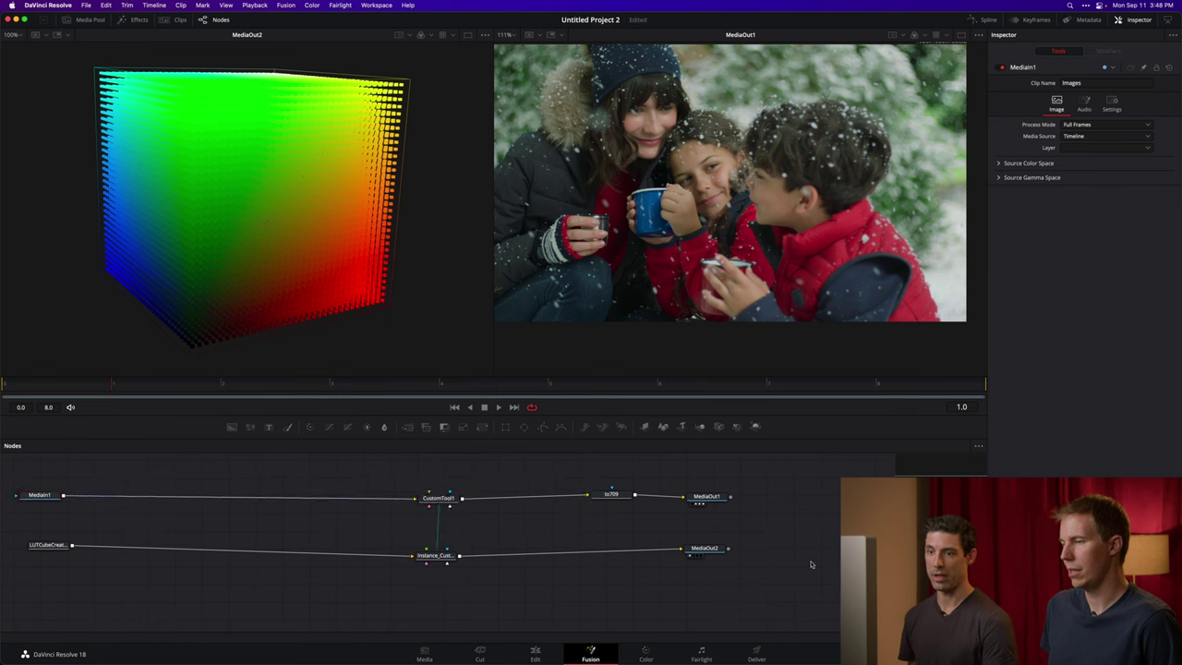
drag(804, 567, 16, 537)
key(Delete)
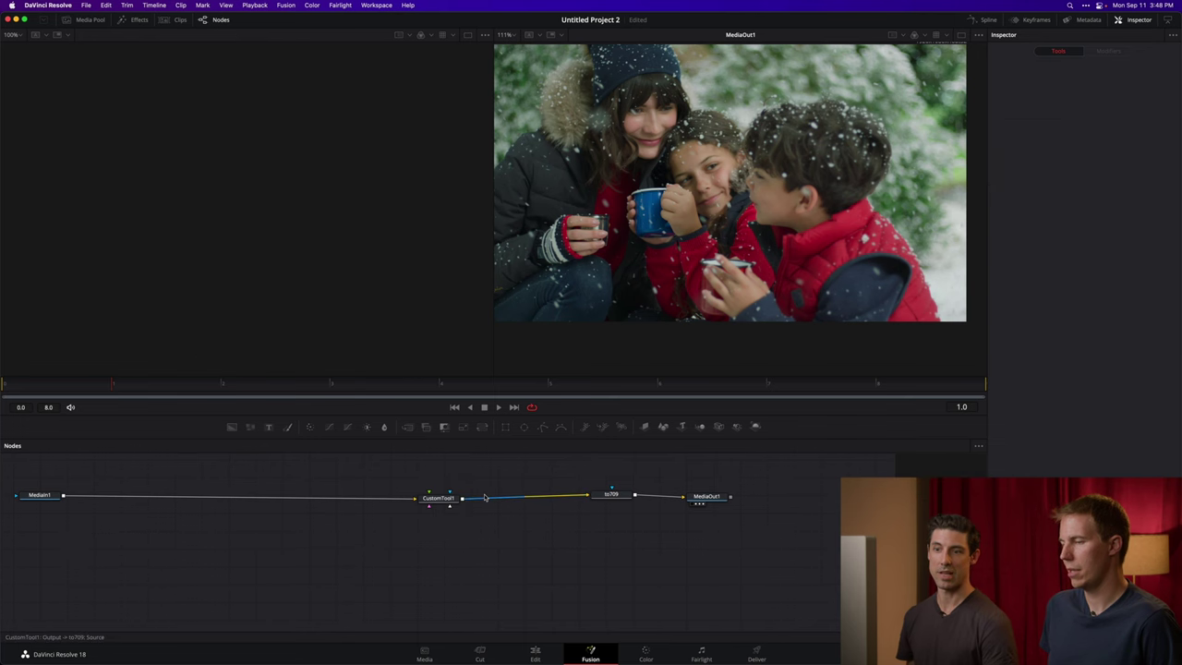
- Select and slightly reposition CustomTool1, then view its Channels and Controls settings
click(439, 505)
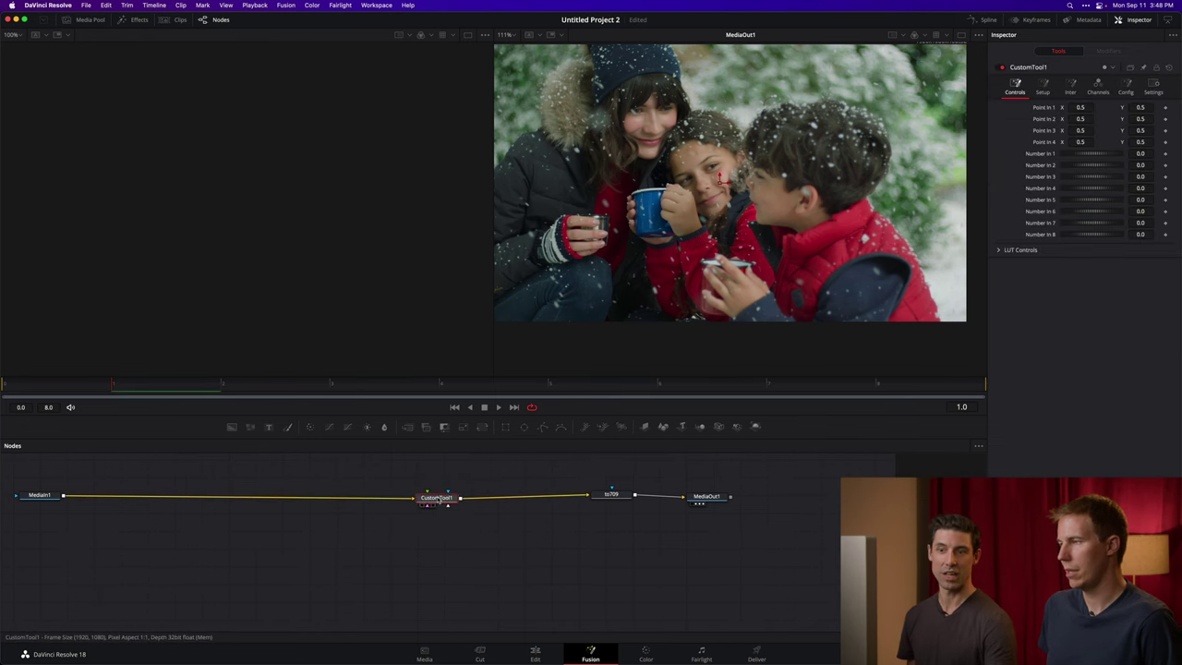
drag(439, 505, 430, 508)
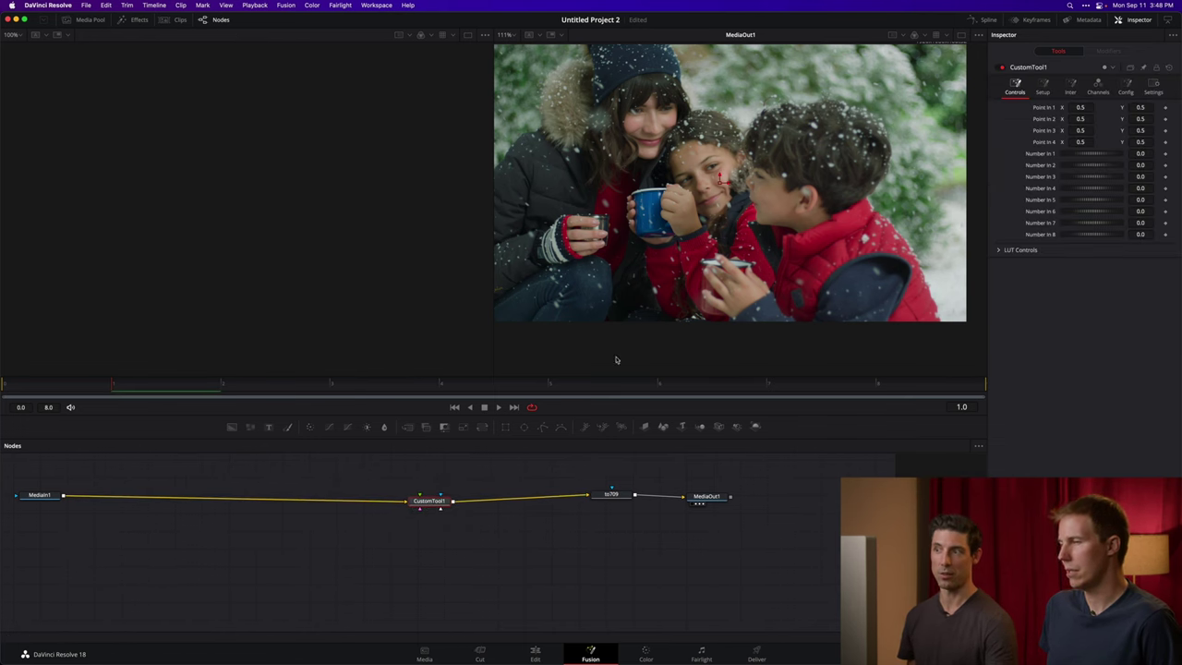
click(1099, 86)
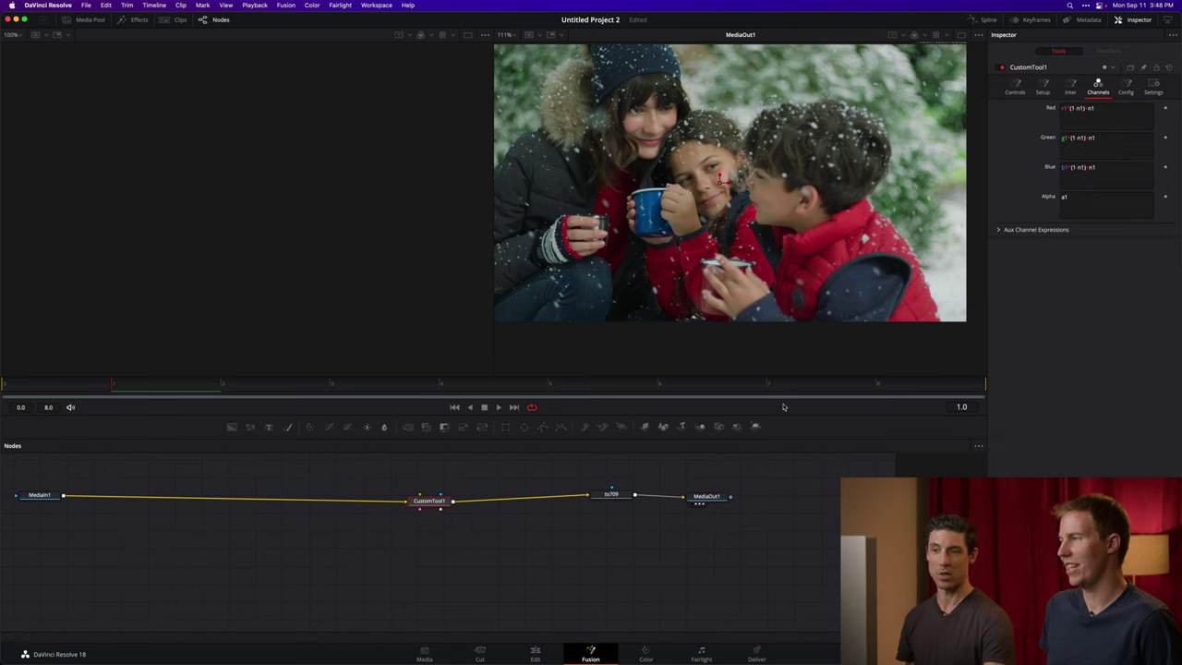
click(1013, 87)
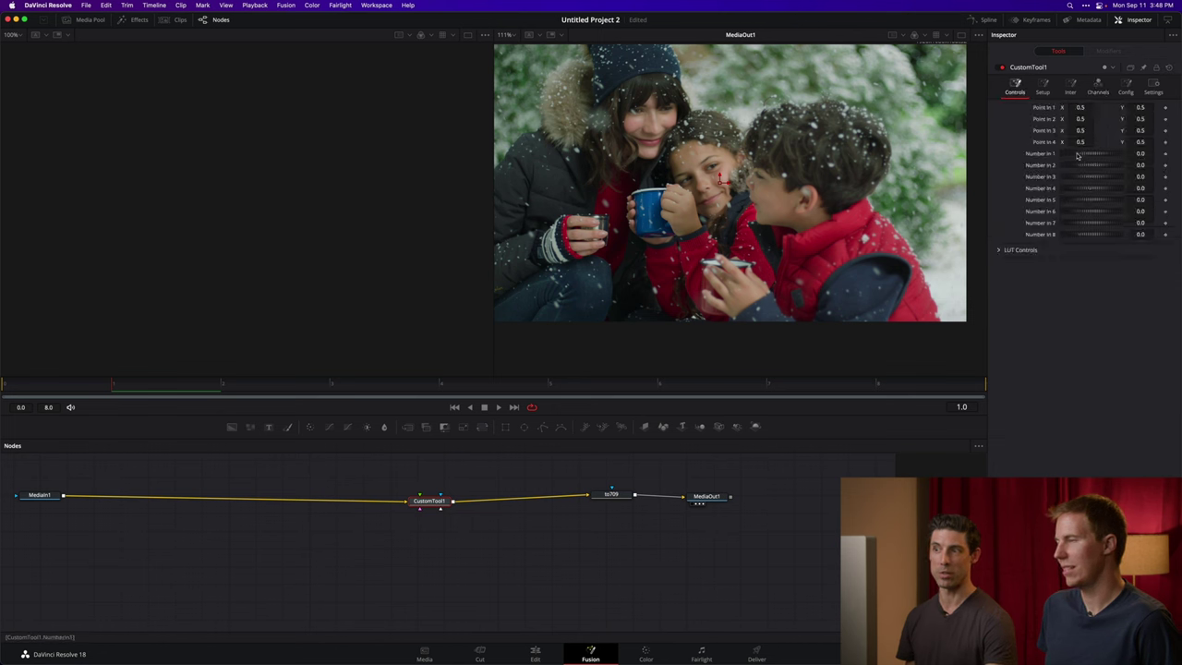